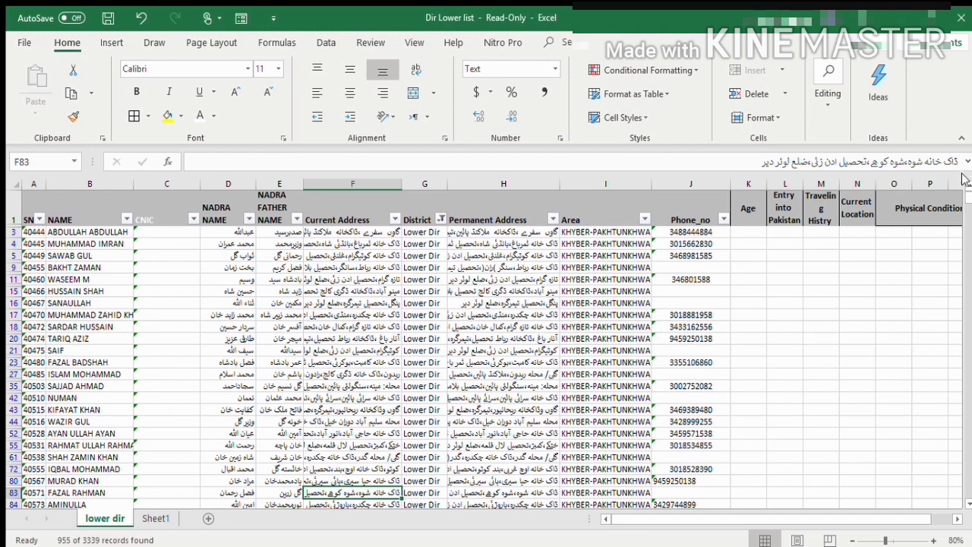
Select cell J3, the first listed phone number in the Phone_no column of the filtered list.
click(688, 231)
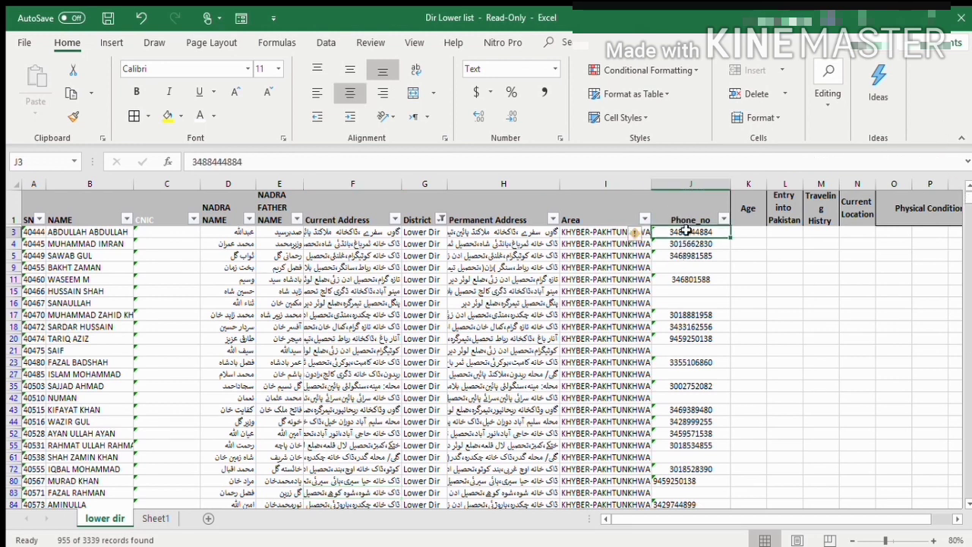
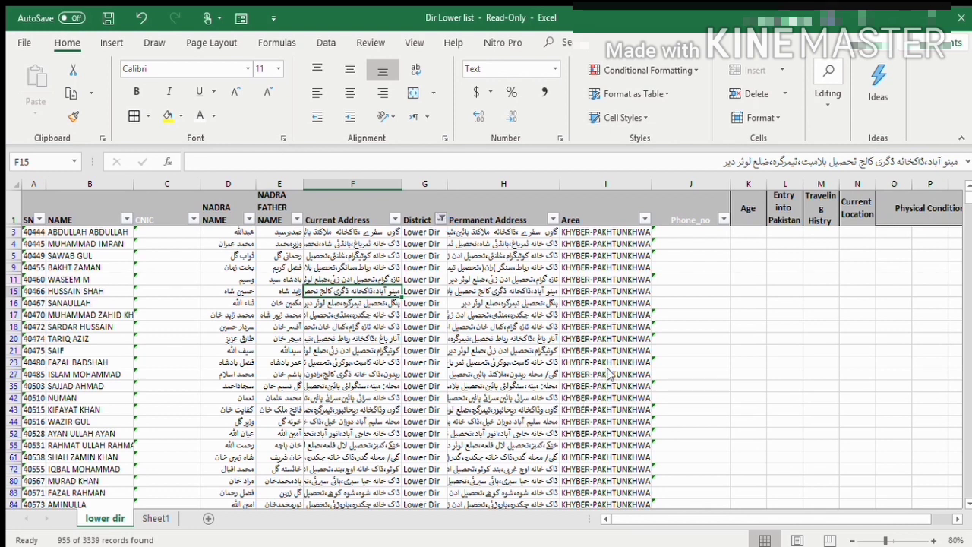
Select a few Area cells and scroll up and down through the filtered lower dir records.
drag(611, 362, 631, 338)
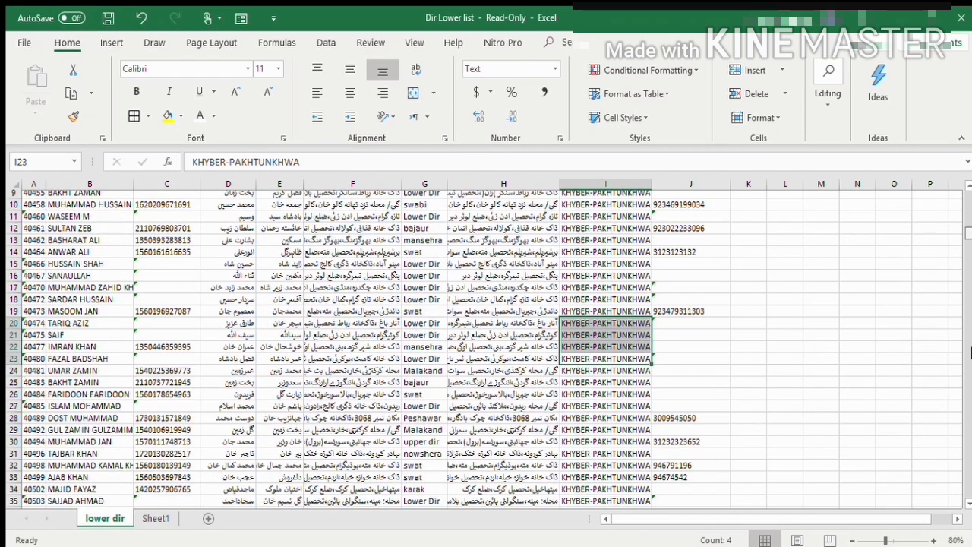
drag(967, 197, 968, 492)
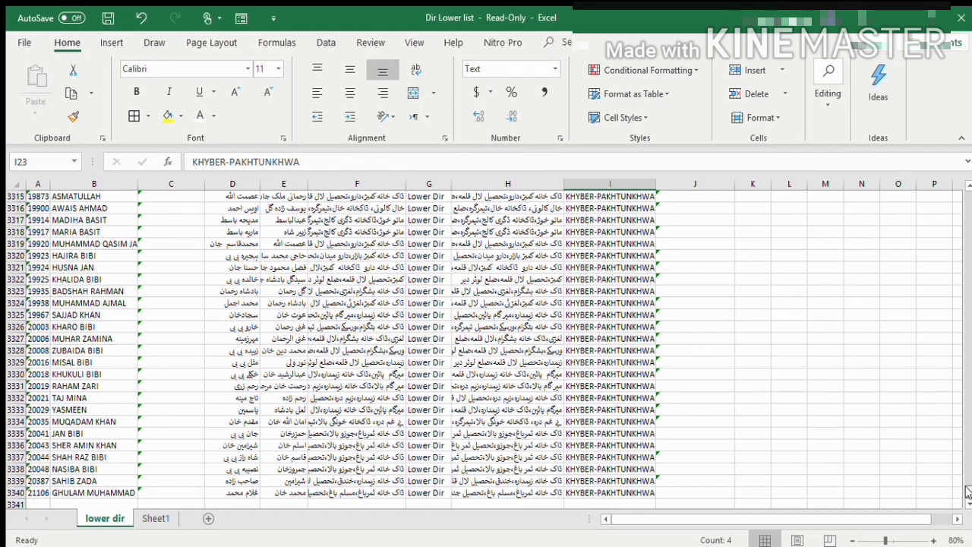
drag(966, 493, 968, 196)
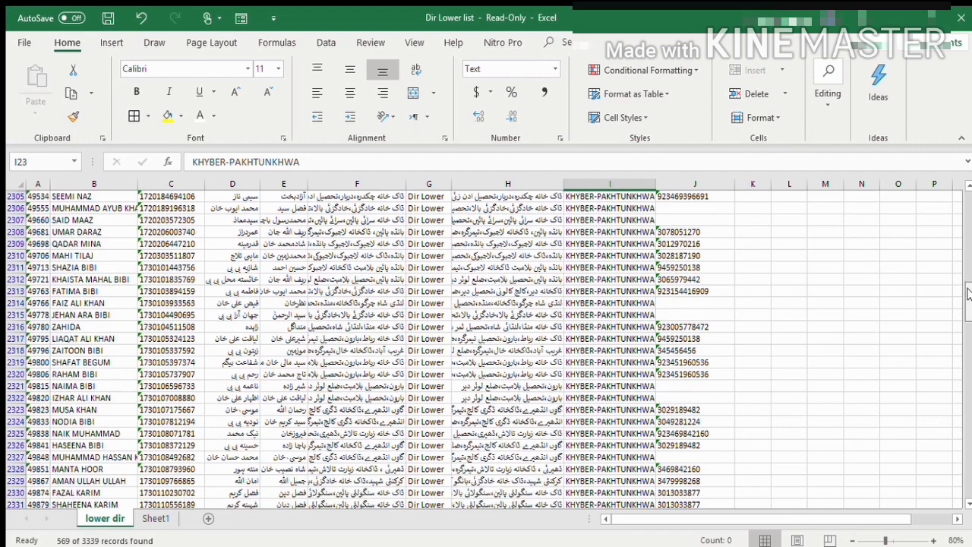
drag(970, 292, 970, 479)
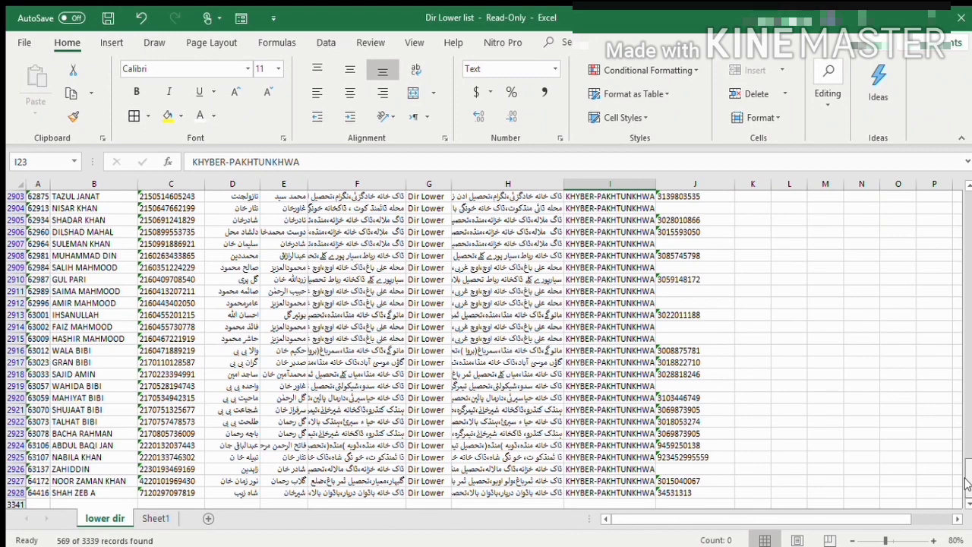
drag(966, 484, 969, 196)
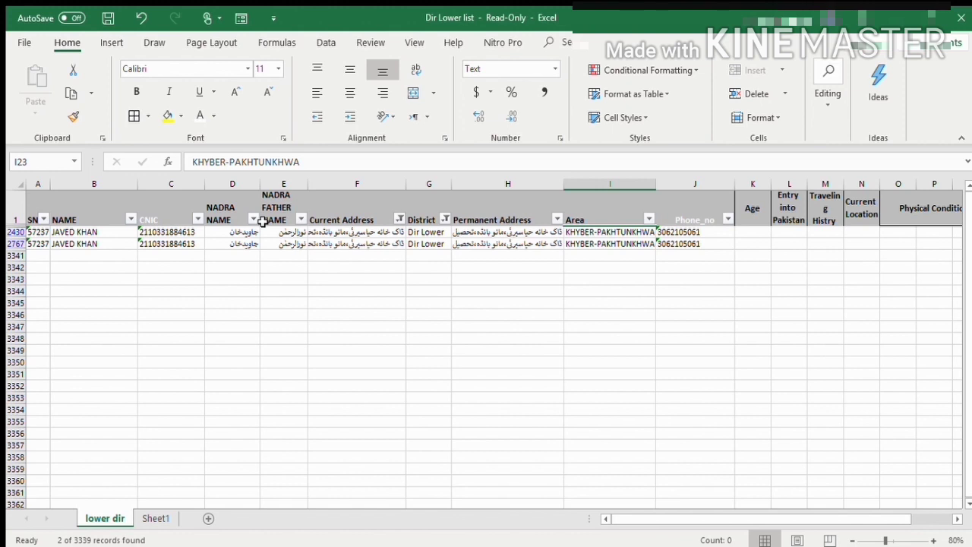
Copy the header row with both filtered records, then add a new blank Sheet2.
drag(38, 231, 769, 306)
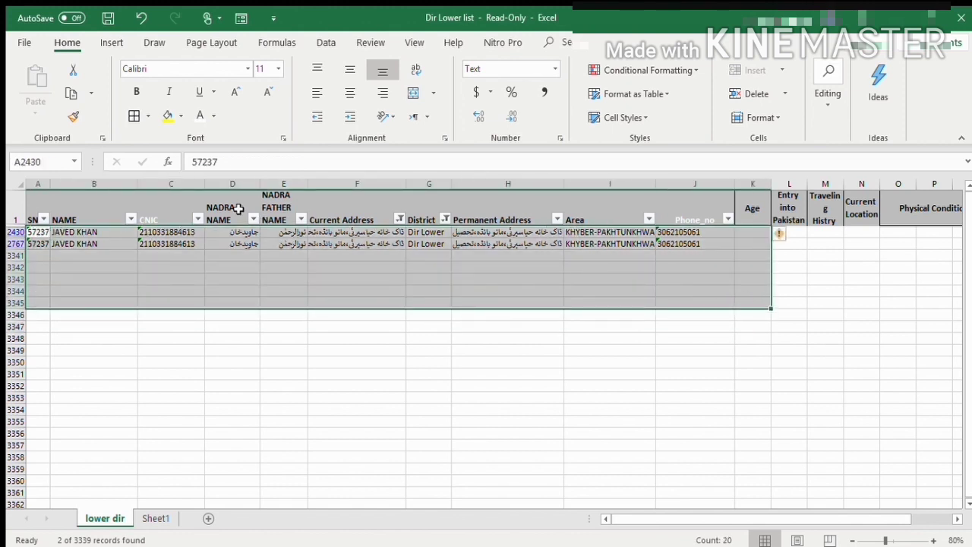
drag(39, 208, 700, 244)
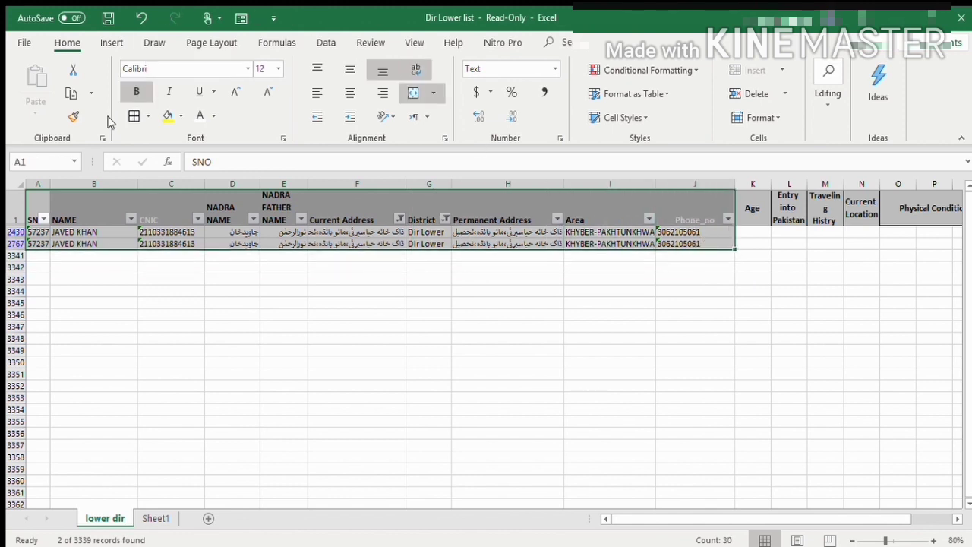
click(71, 94)
drag(60, 201, 728, 206)
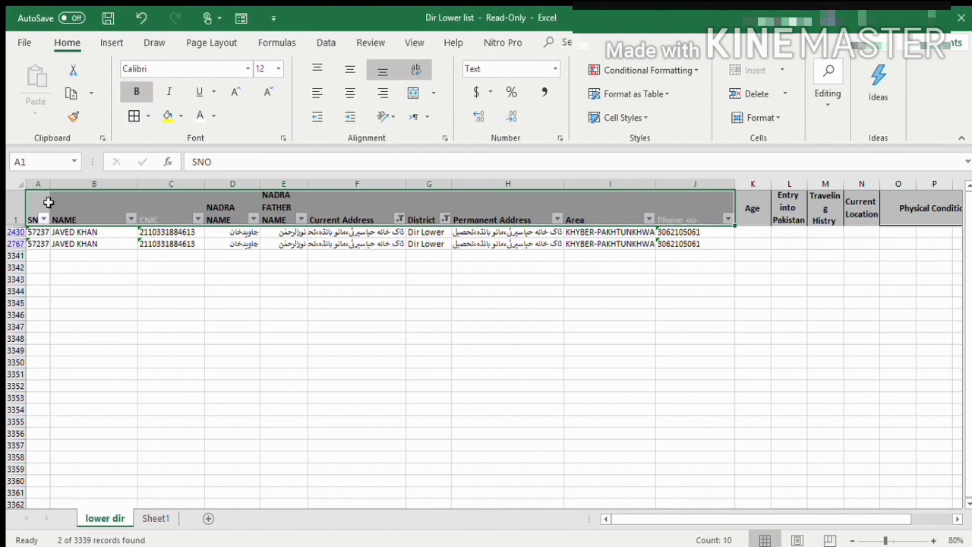
drag(41, 206, 726, 246)
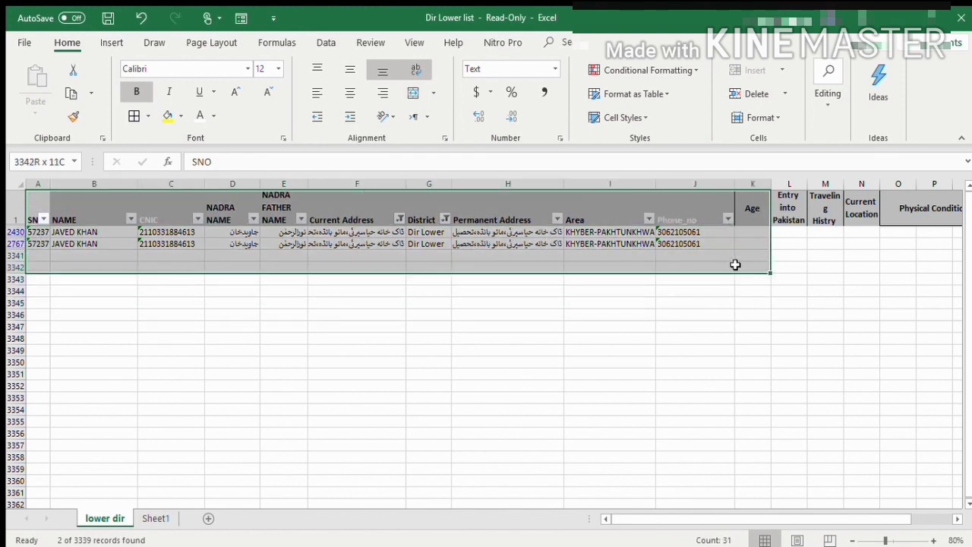
click(71, 93)
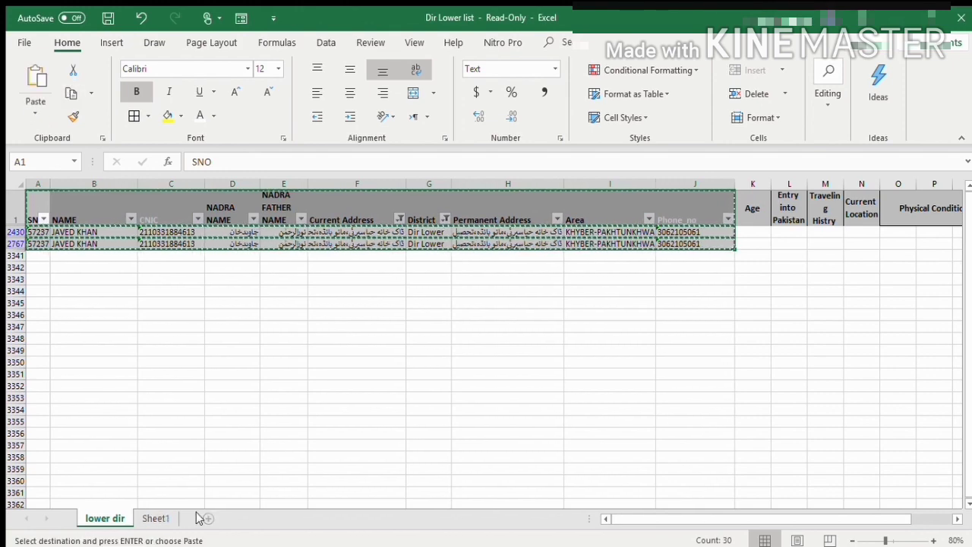
click(240, 519)
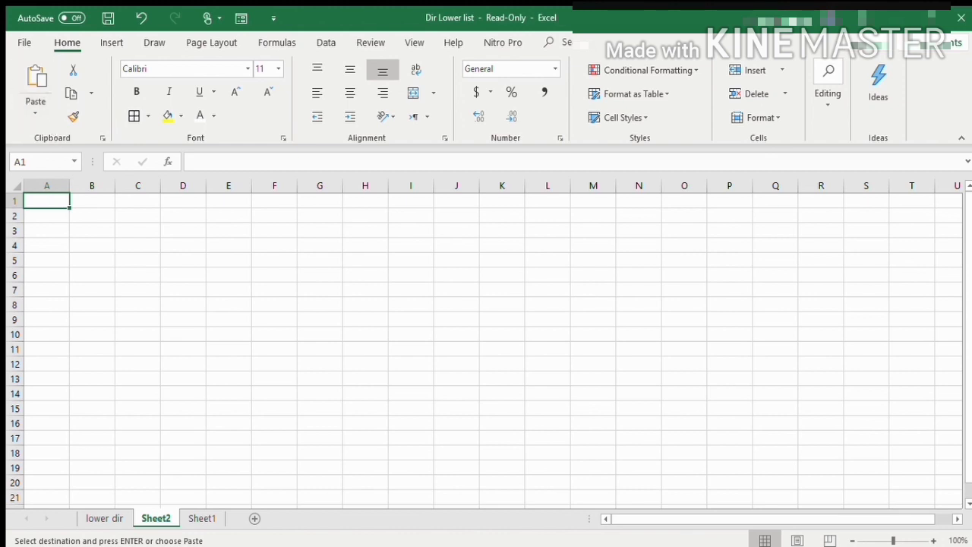
Paste the header and two records into Sheet2 and wrap the text in A1:J3.
click(38, 84)
click(367, 348)
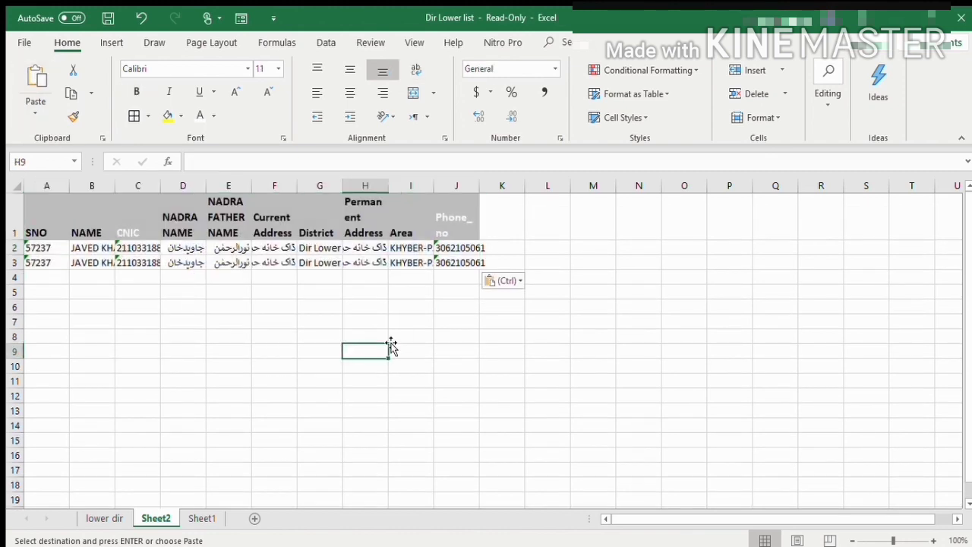
mouse_move(50, 217)
mouse_down()
mouse_move(465, 273)
mouse_move(465, 264)
mouse_up()
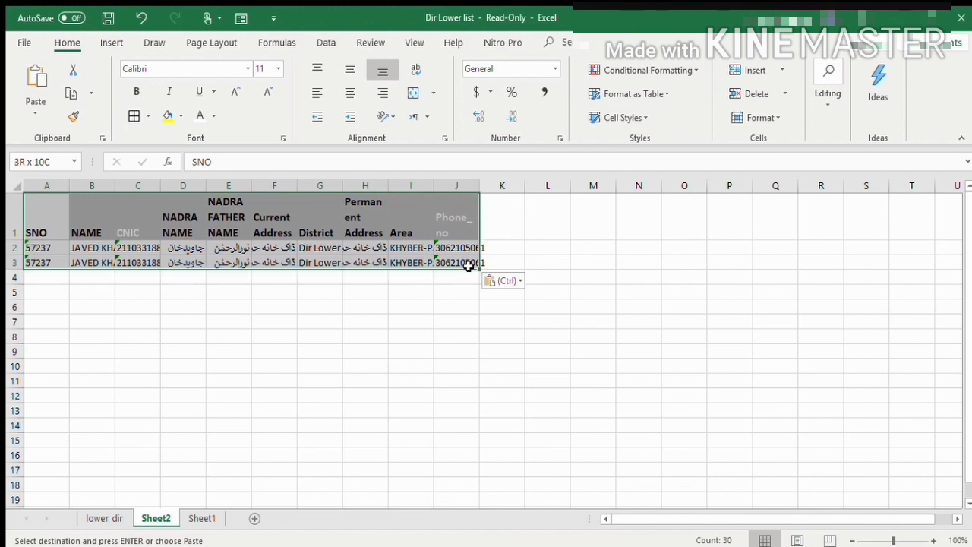
click(417, 70)
click(416, 70)
click(417, 392)
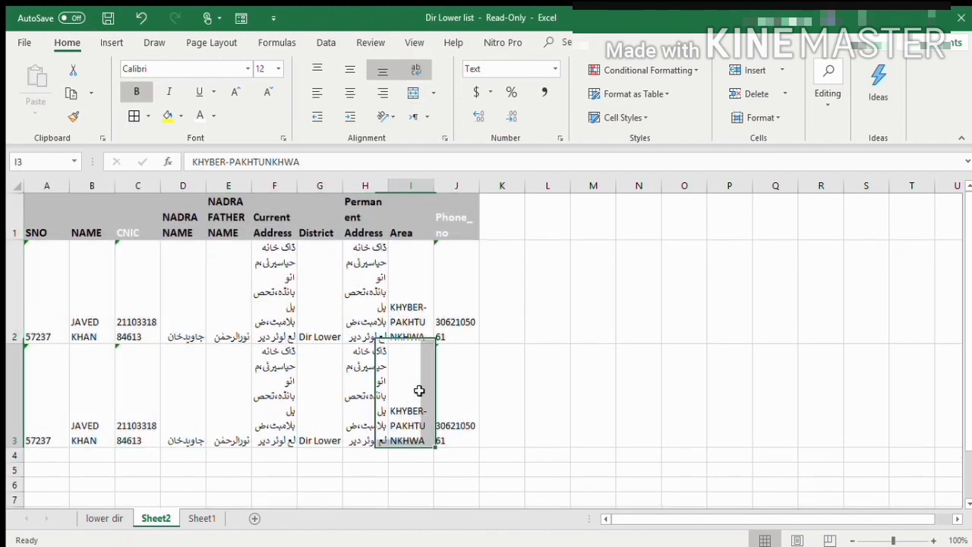
click(556, 410)
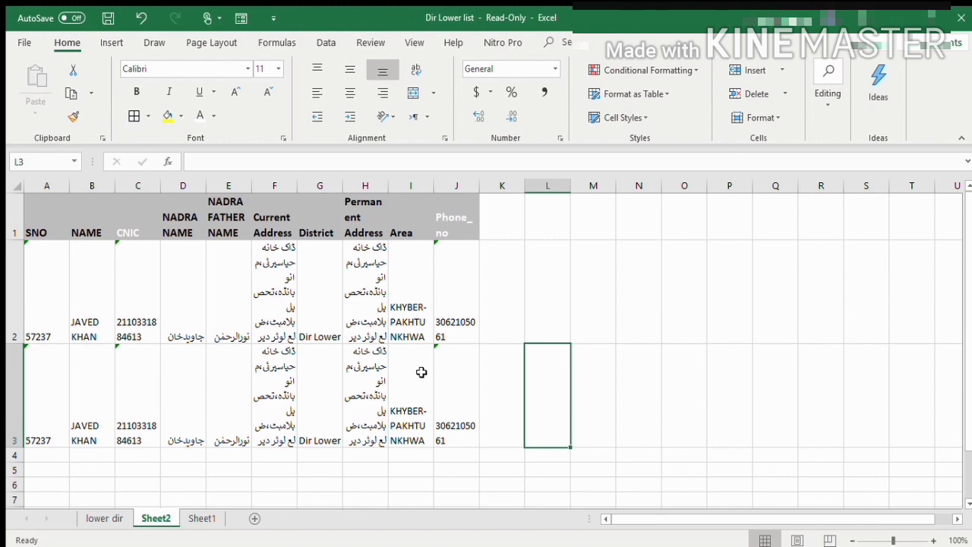
Paste the Gender, Fever, Breathing problem and Cough Problem headings into K1:N1.
click(515, 210)
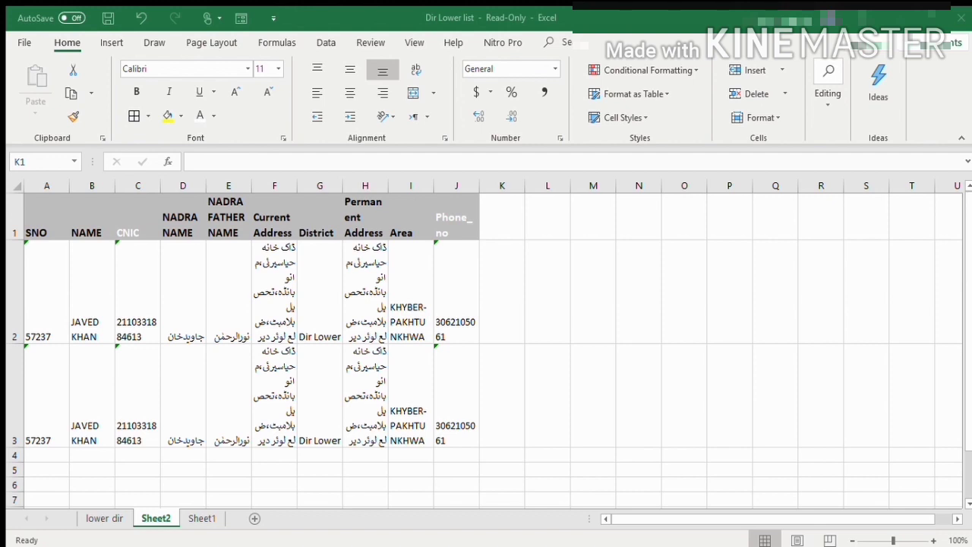
click(505, 213)
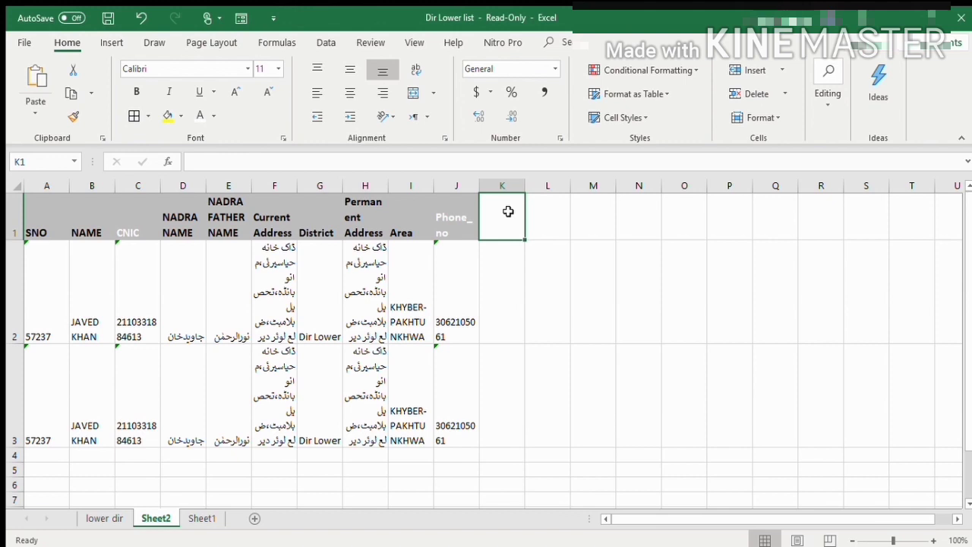
click(48, 92)
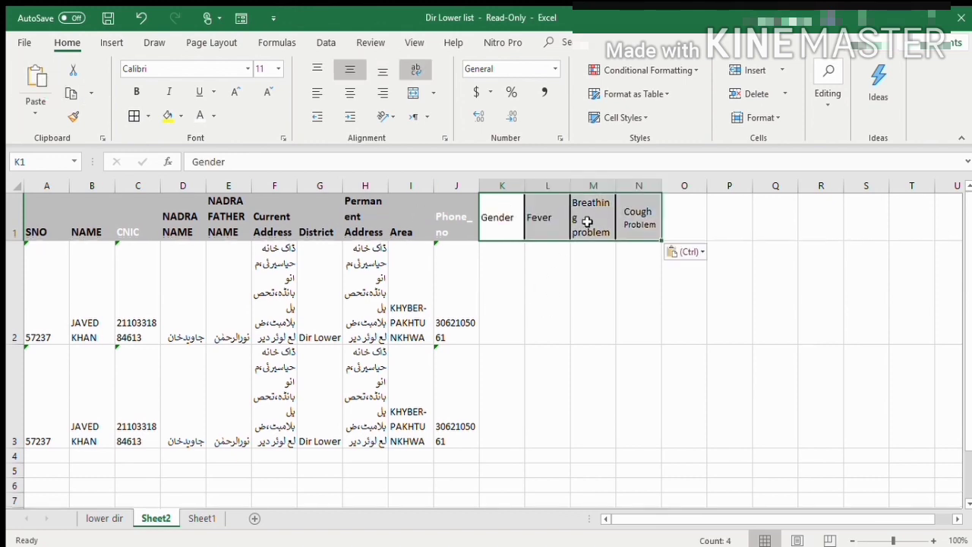
Copy the grey Permanent Address header formatting onto the four new headings with Format Painter.
click(379, 225)
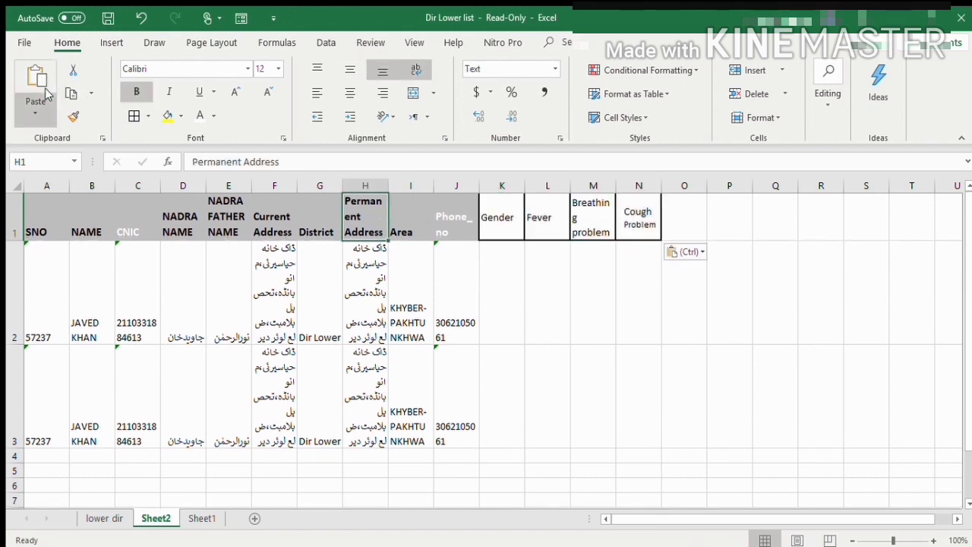
click(73, 117)
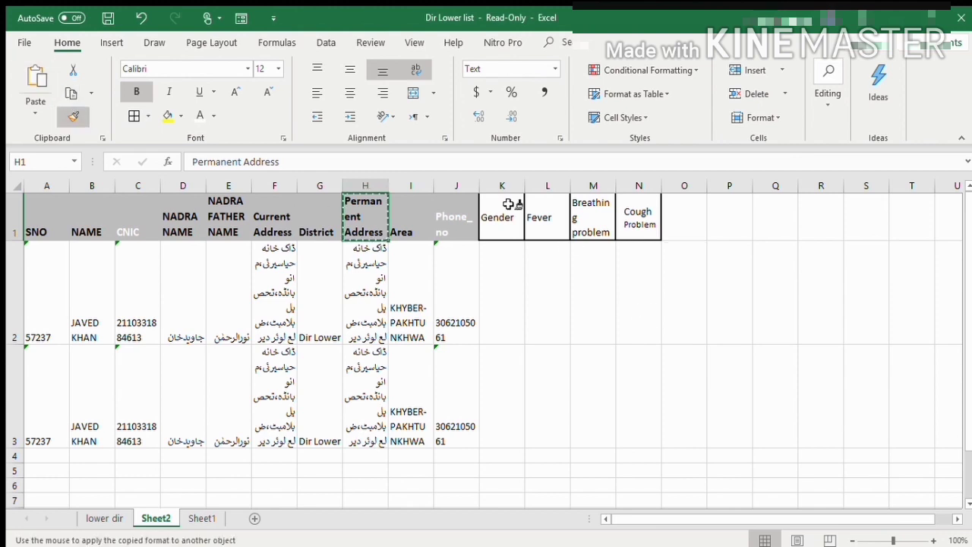
mouse_move(508, 209)
mouse_down()
mouse_move(548, 220)
mouse_move(636, 219)
mouse_up()
click(562, 319)
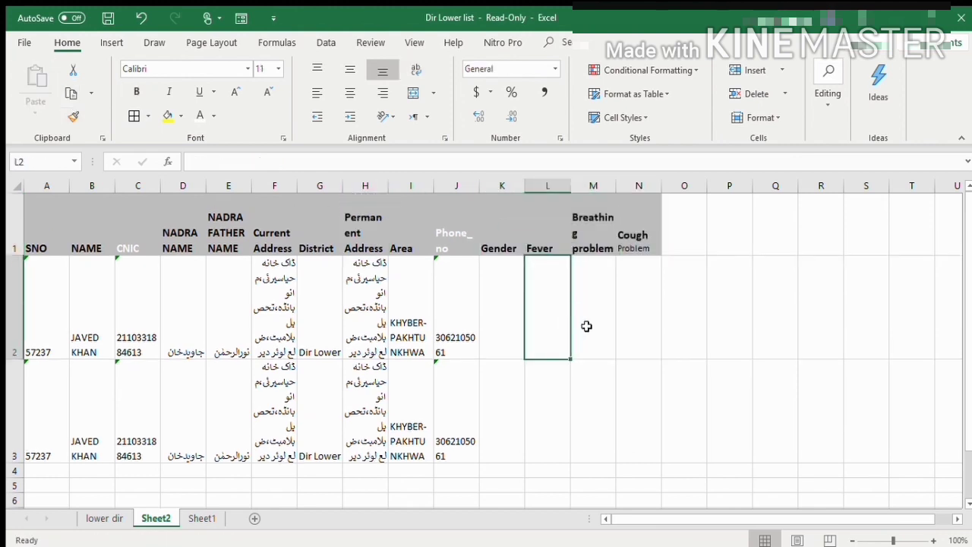
click(503, 303)
click(505, 236)
click(546, 235)
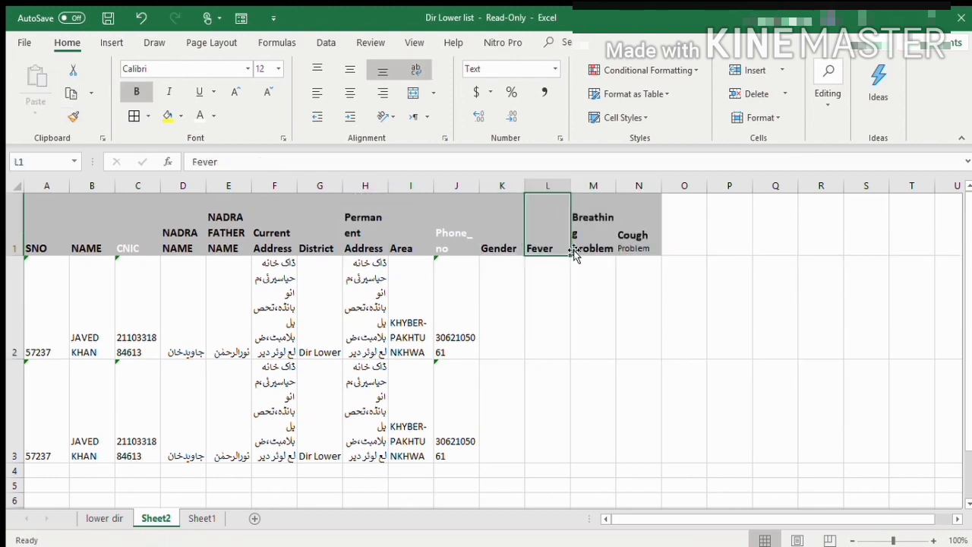
click(593, 241)
click(624, 237)
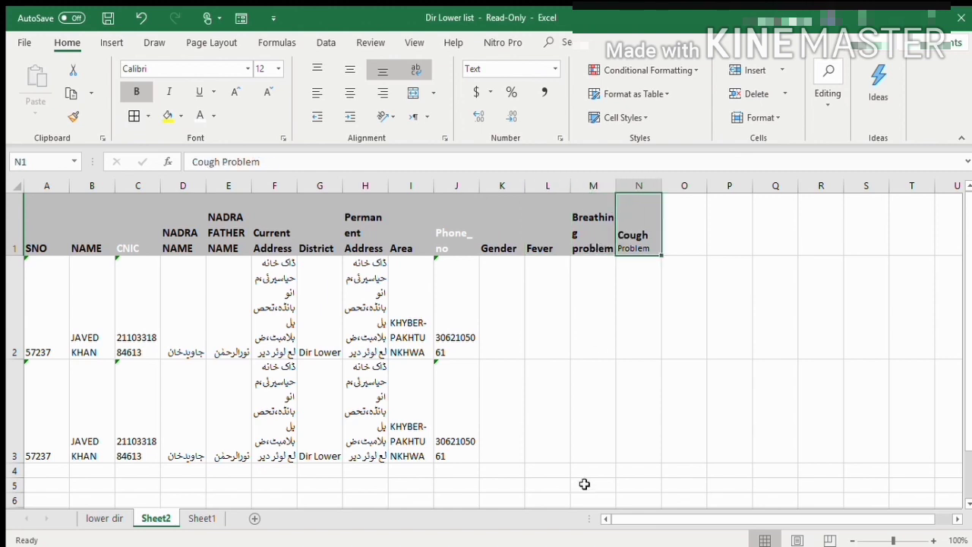
click(512, 321)
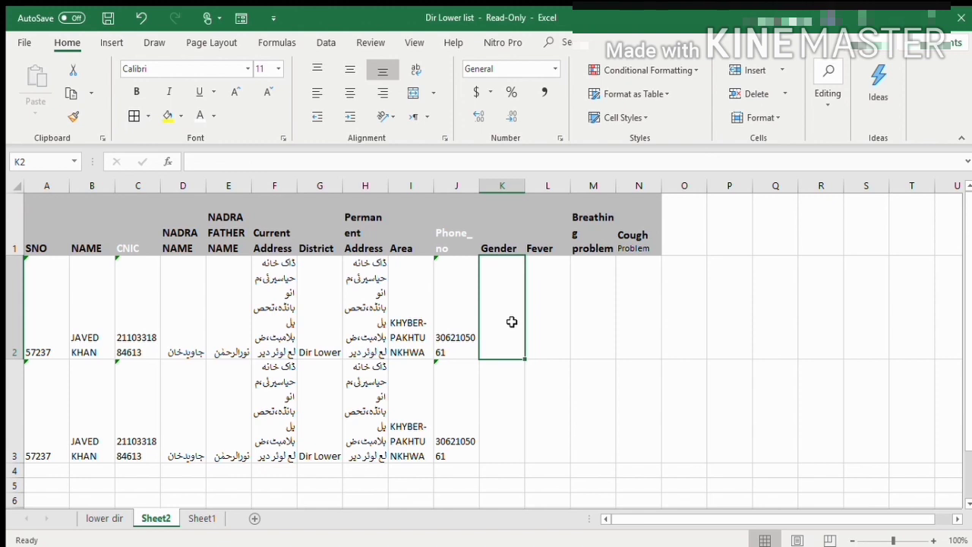
Enter MALE for Gender and NO for Fever, Breathing problem and Cough Problem in row 2.
text(ماج)
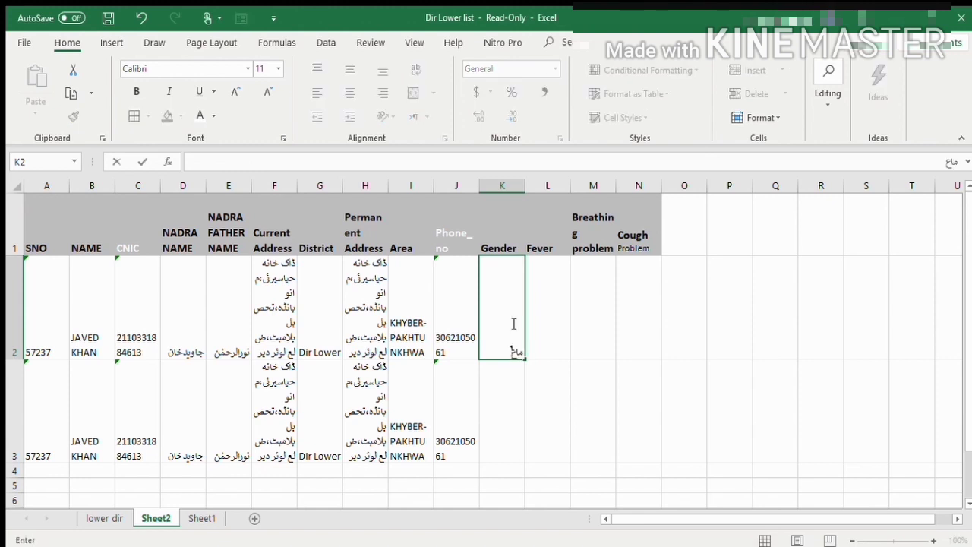
key(BackSpace)
key(BackSpace)
text(M)
text(ALE)
key(Tab)
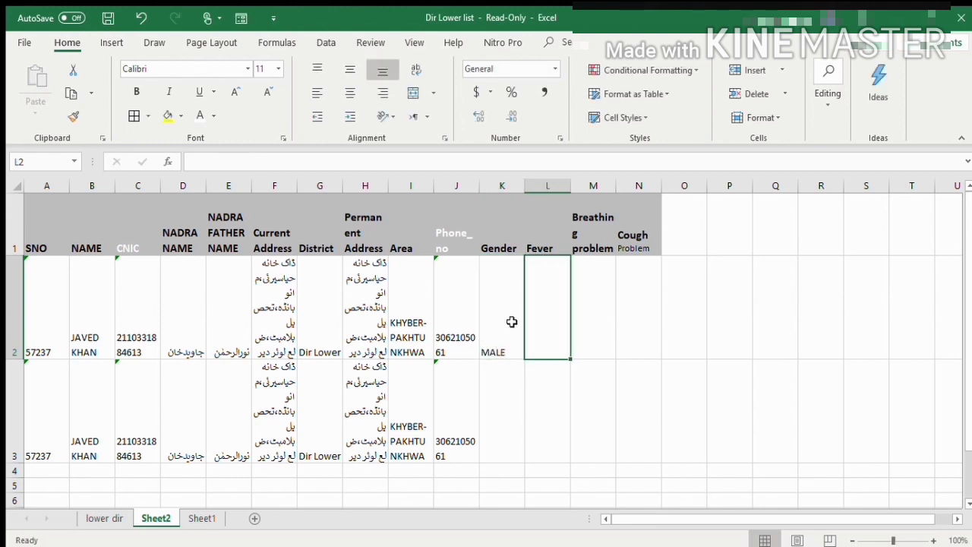
text(NO)
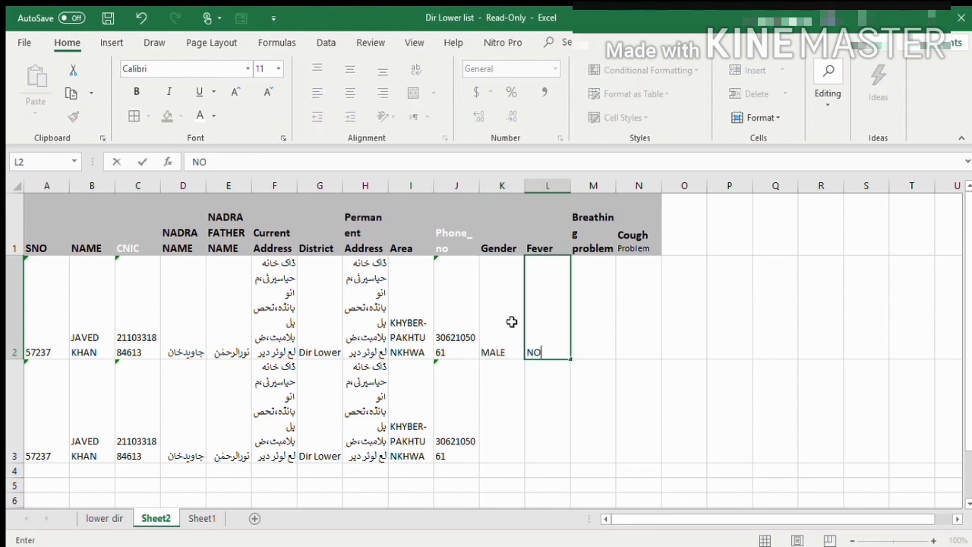
key(Tab)
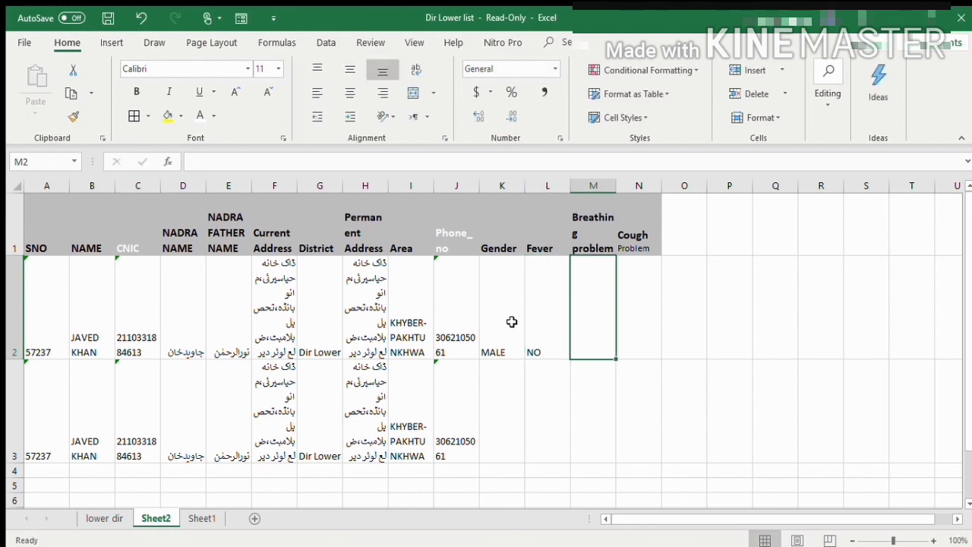
text(NO)
key(Tab)
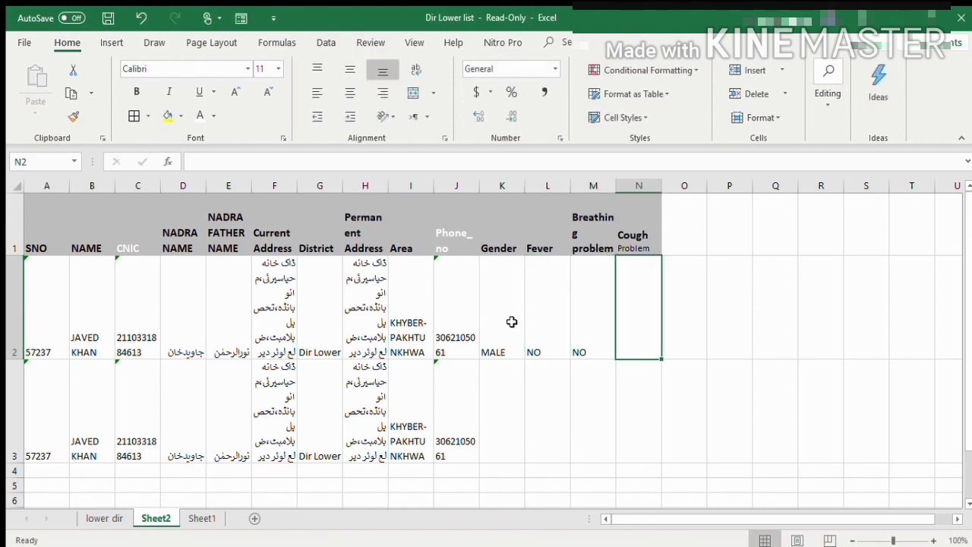
text(NO)
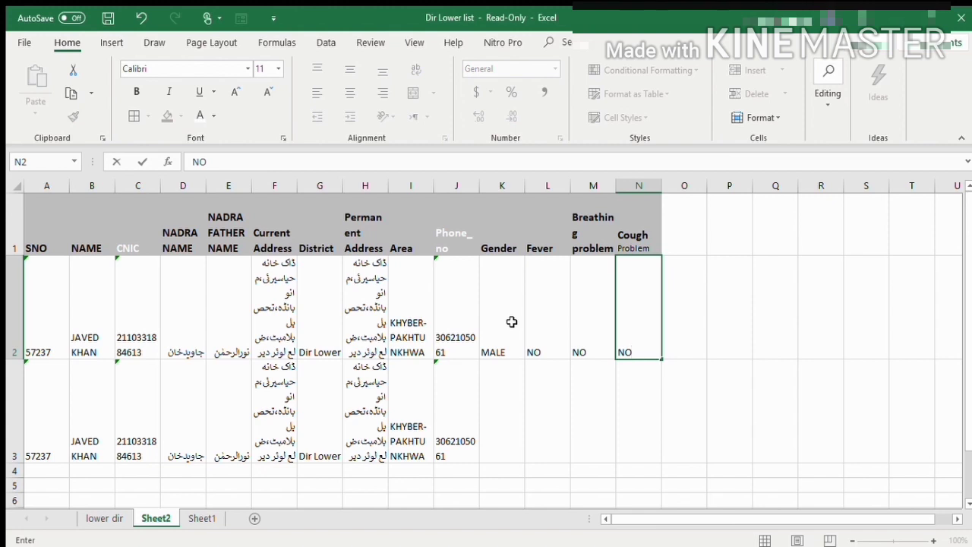
key(Return)
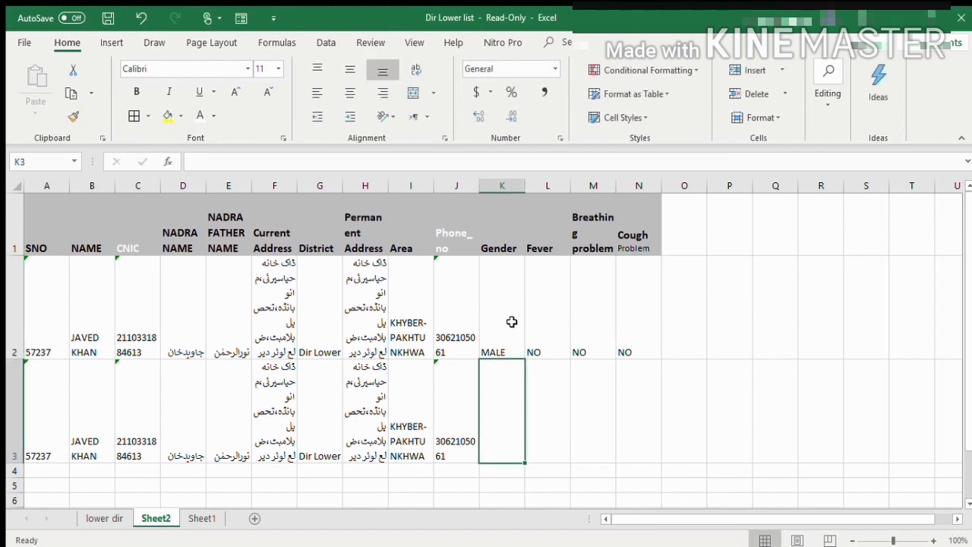
Check the Breathing problem and Cough Problem headers and the first record's NO value.
click(625, 228)
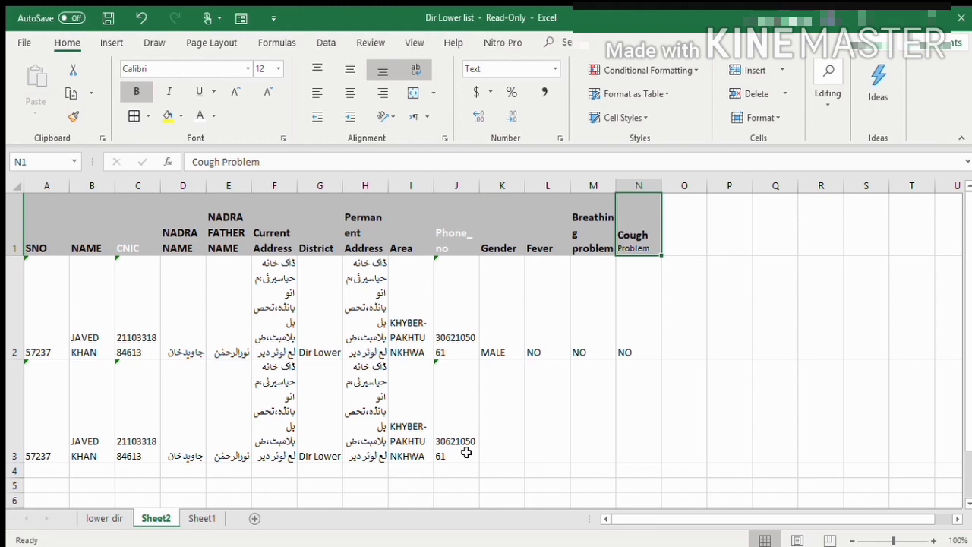
click(585, 230)
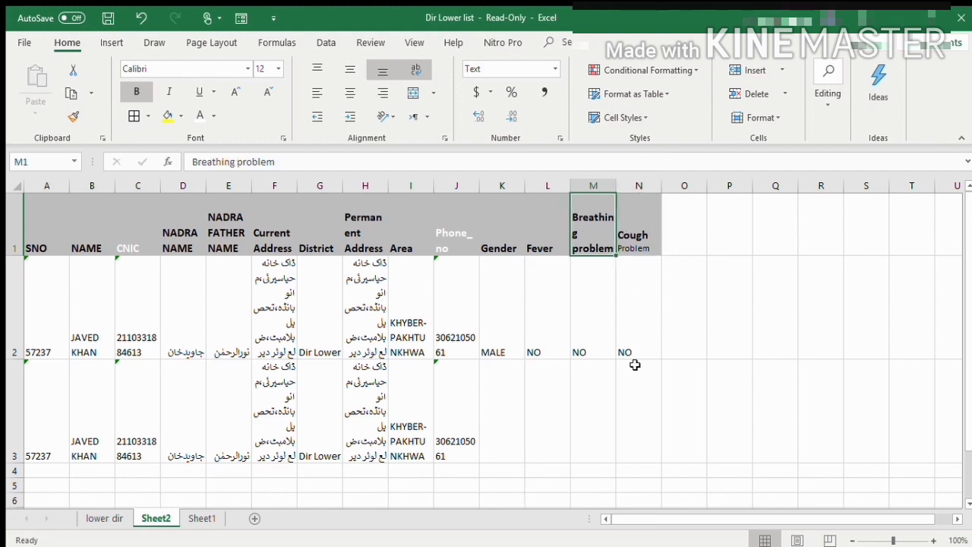
click(648, 342)
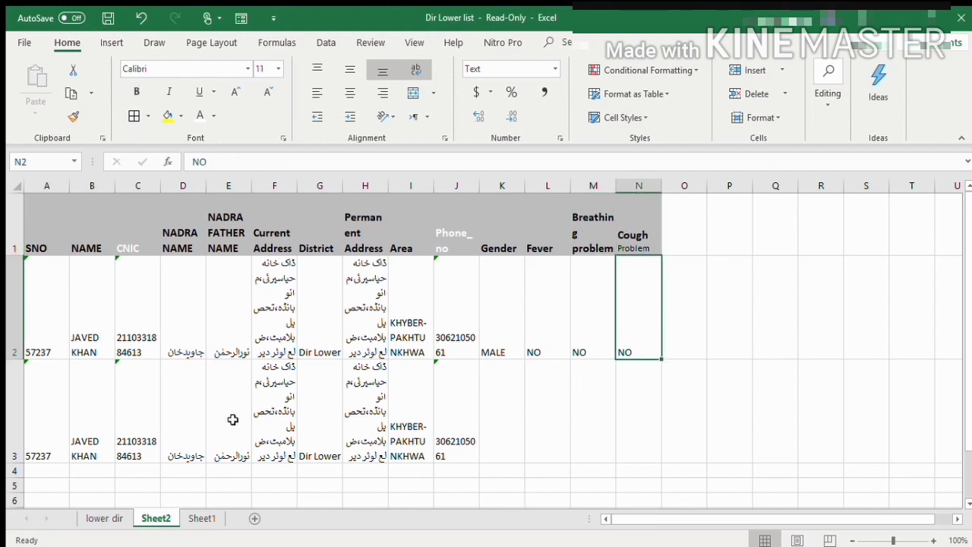
click(76, 431)
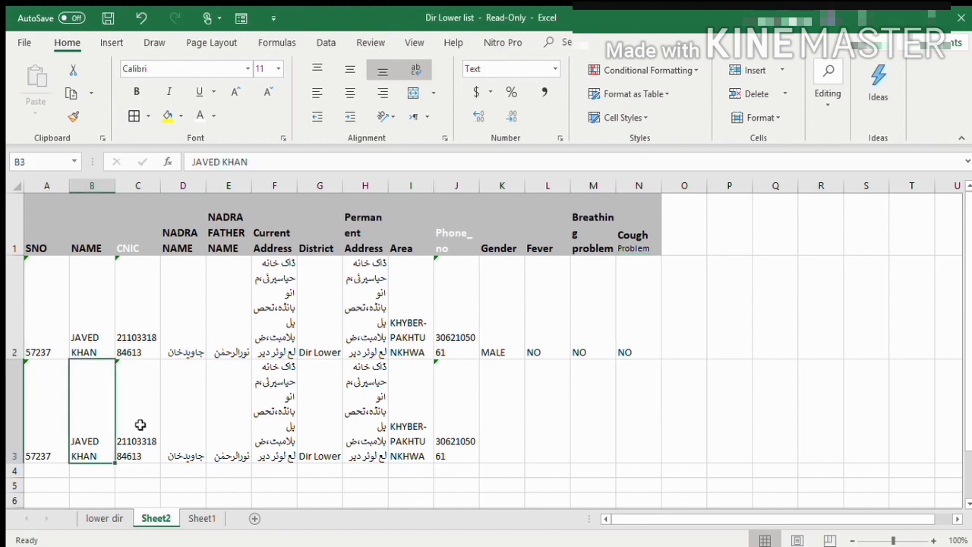
key(F2)
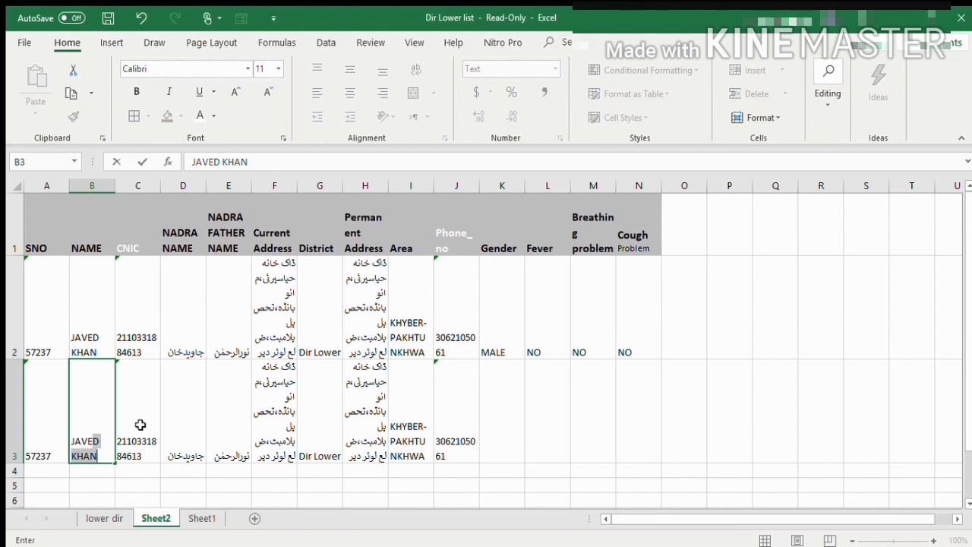
text(ALAM)
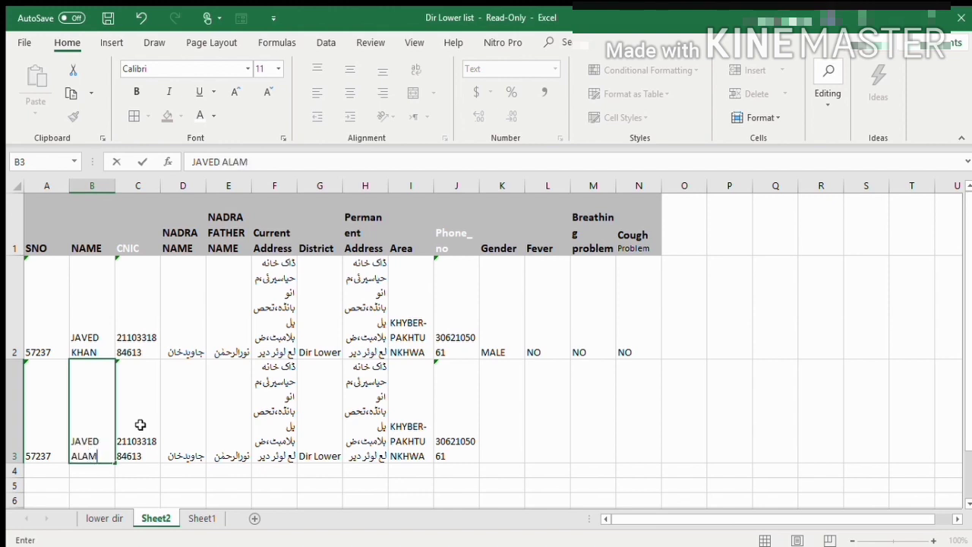
text( KHAN)
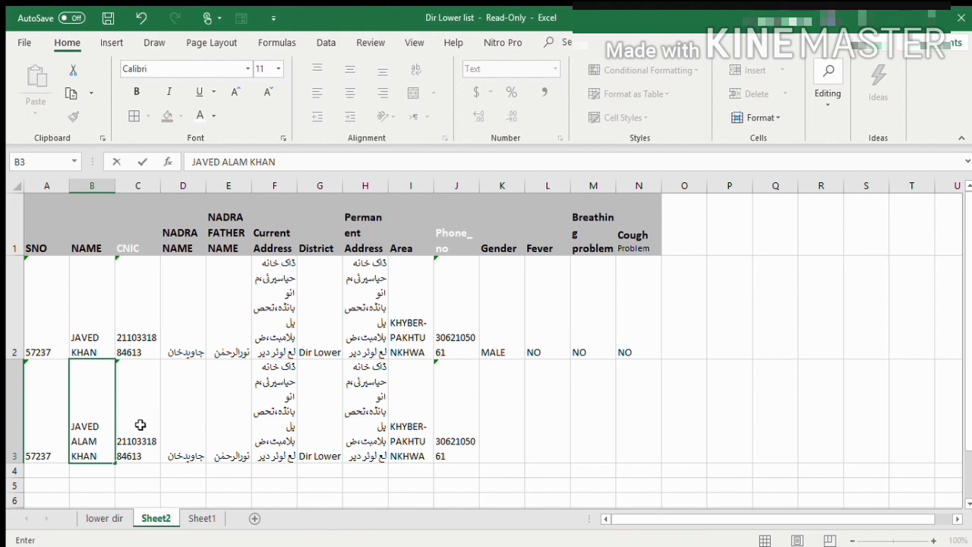
click(141, 425)
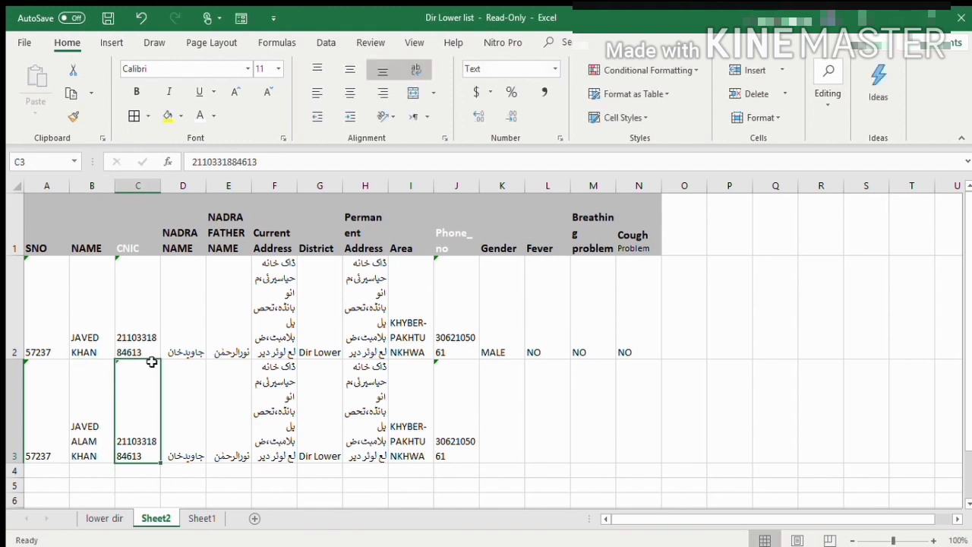
Hide both CNIC numbers in column C with a white font colour.
drag(148, 298, 146, 429)
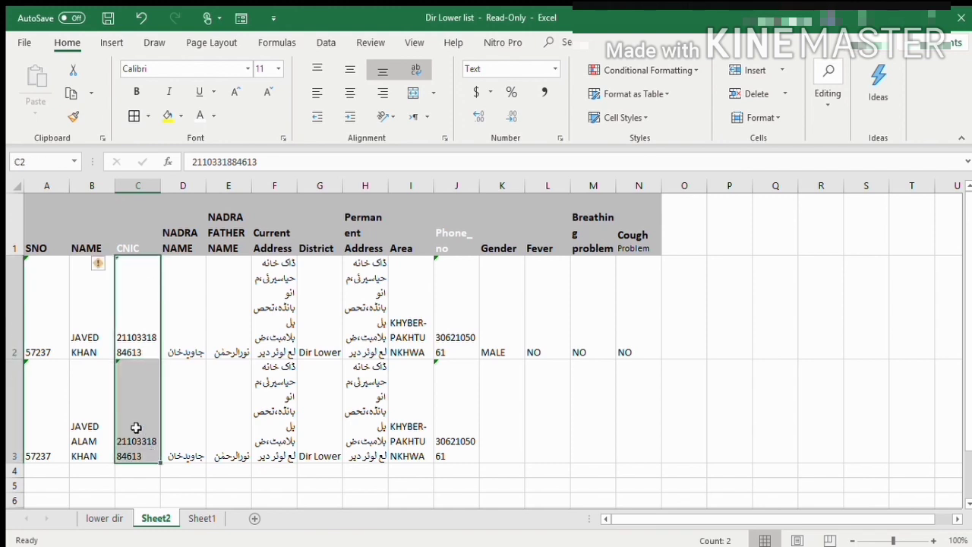
click(201, 115)
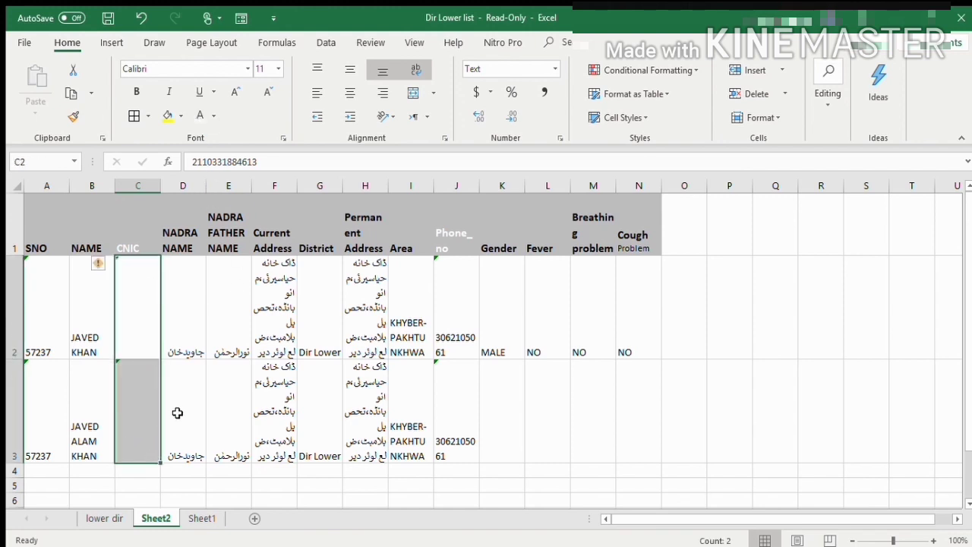
click(177, 412)
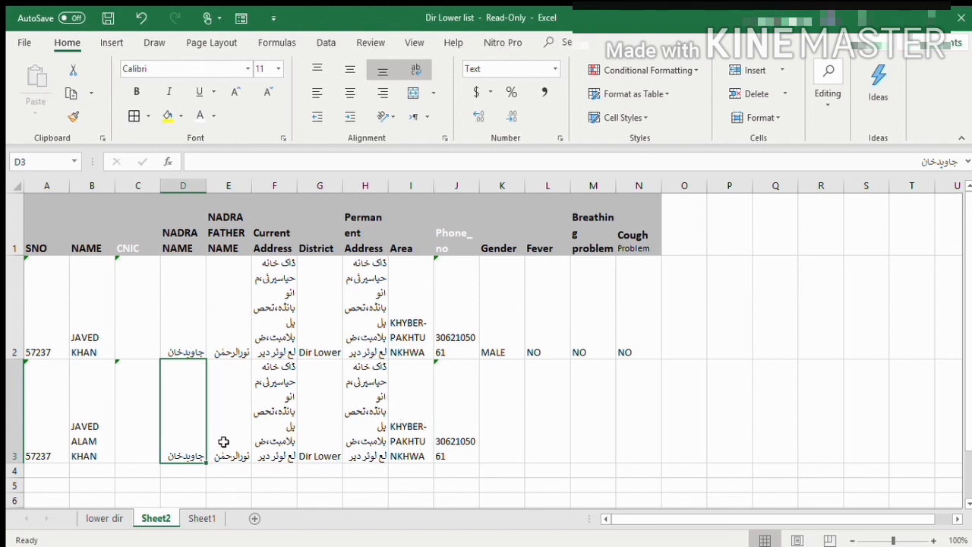
Replace the second record's NADRA Father Name with a different Urdu name.
drag(239, 317, 220, 300)
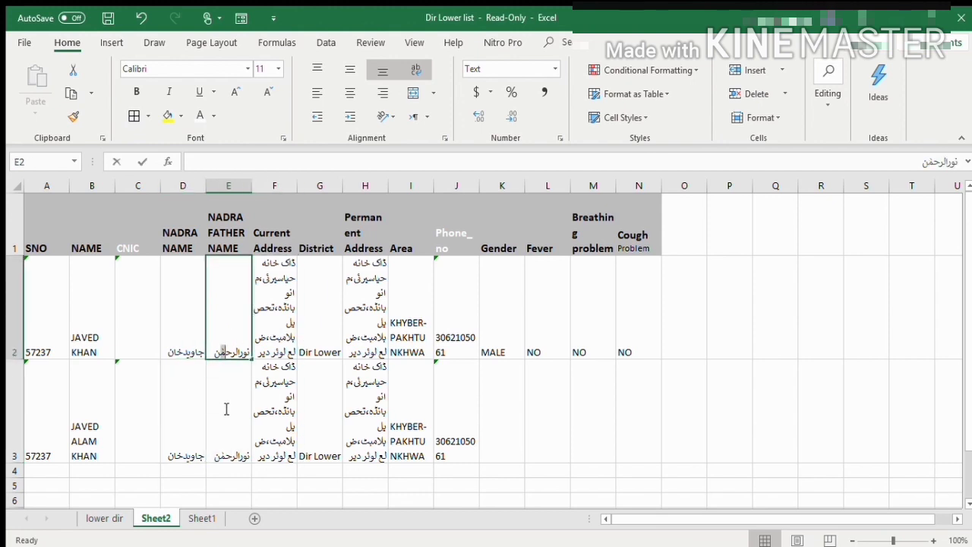
click(222, 414)
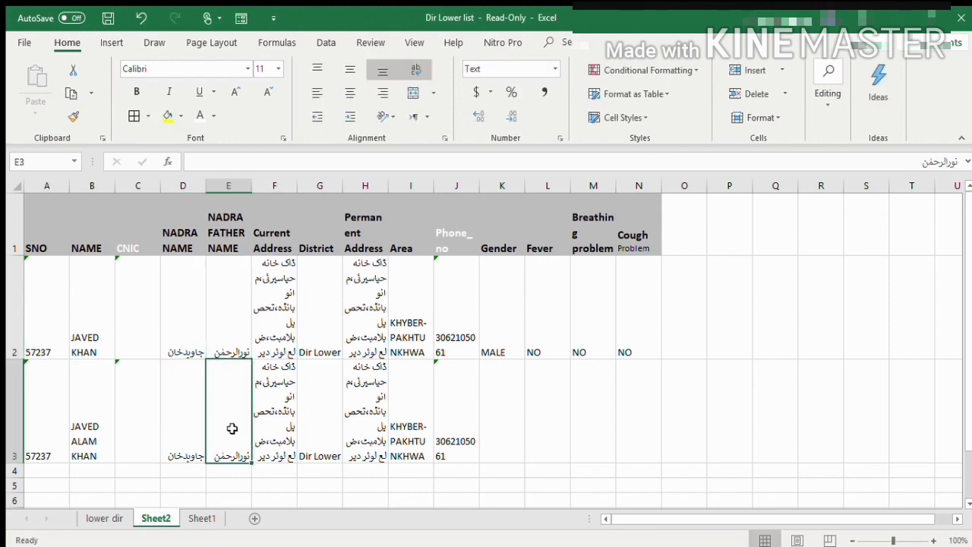
text(NOO)
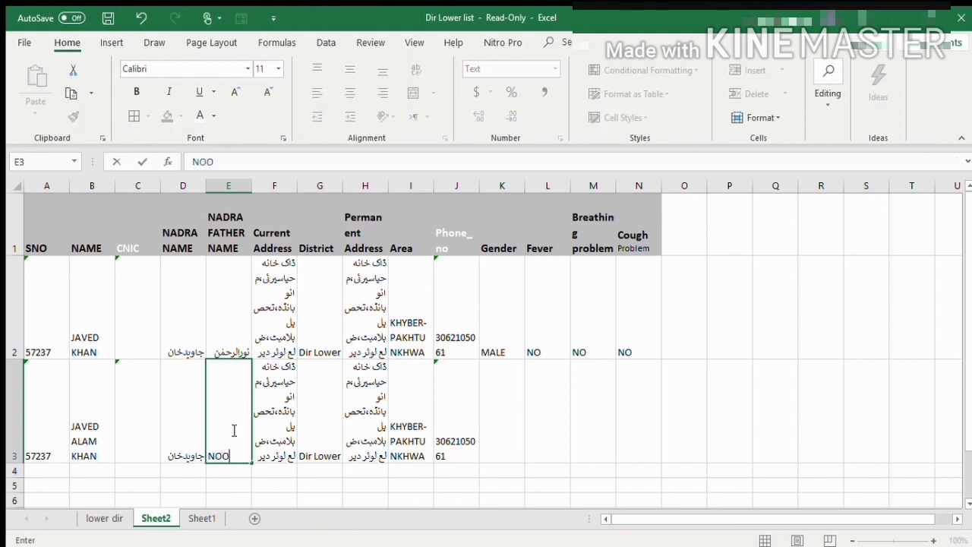
key(BackSpace)
key(BackSpace)
key(BackSpace)
text(ن)
key(BackSpace)
text(مد)
Enter male for Gender and YES for Fever, Breathing problem and Cough Problem in row 3.
key(Tab)
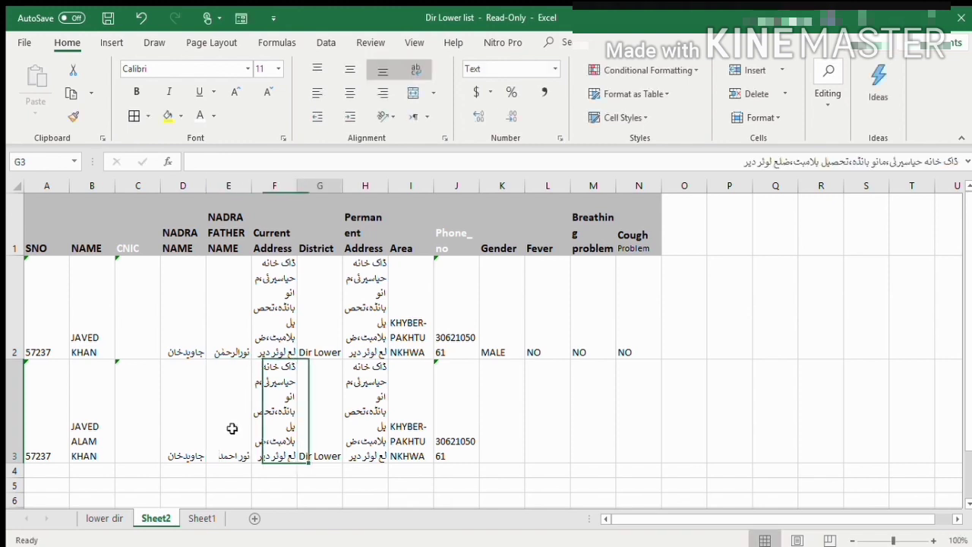
key(Tab)
key(Tab)
key(Tab)
key(Tab)
key(Tab)
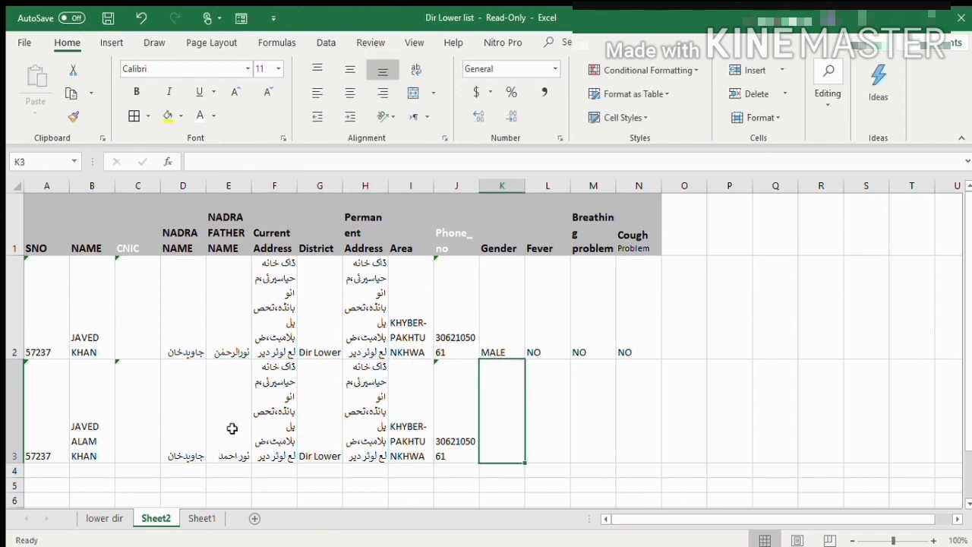
text(م)
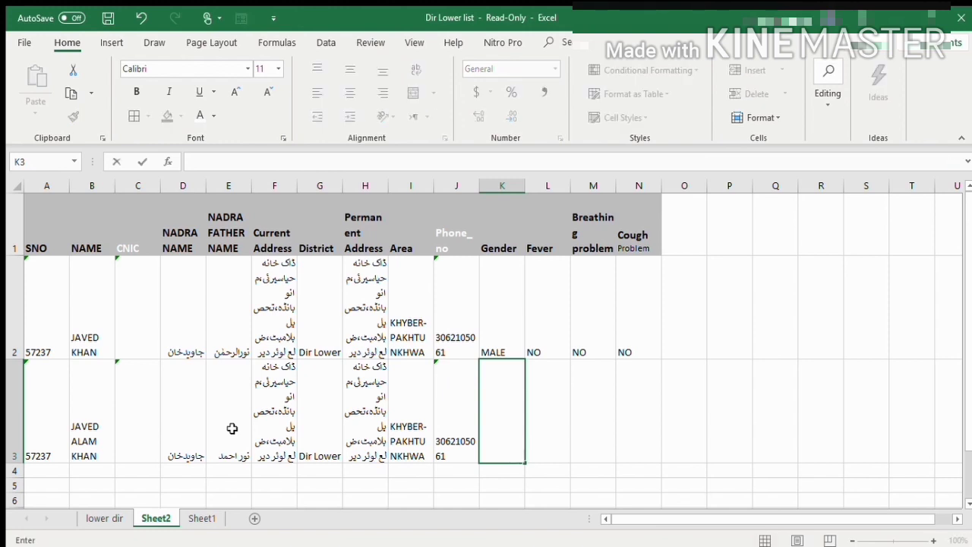
text(mal)
text(e)
key(Tab)
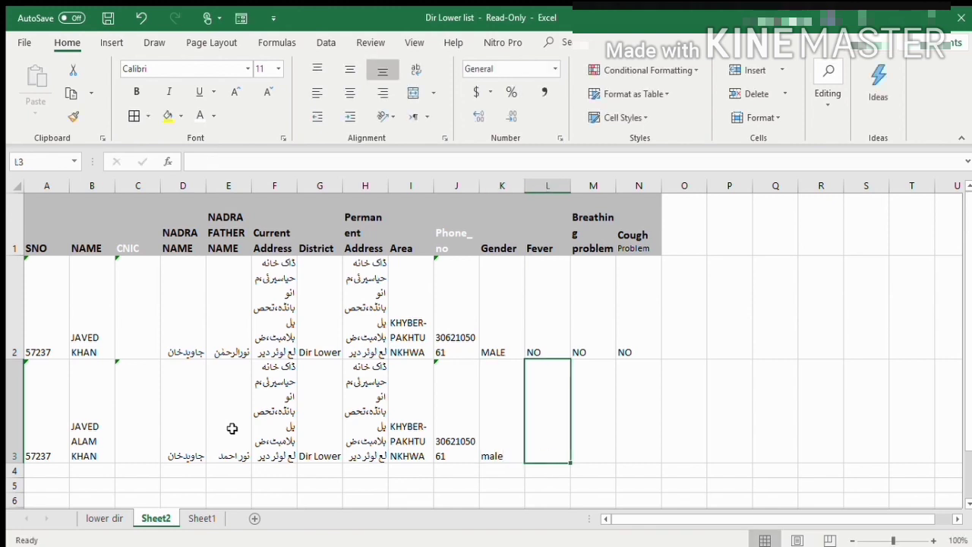
text(YES)
key(Tab)
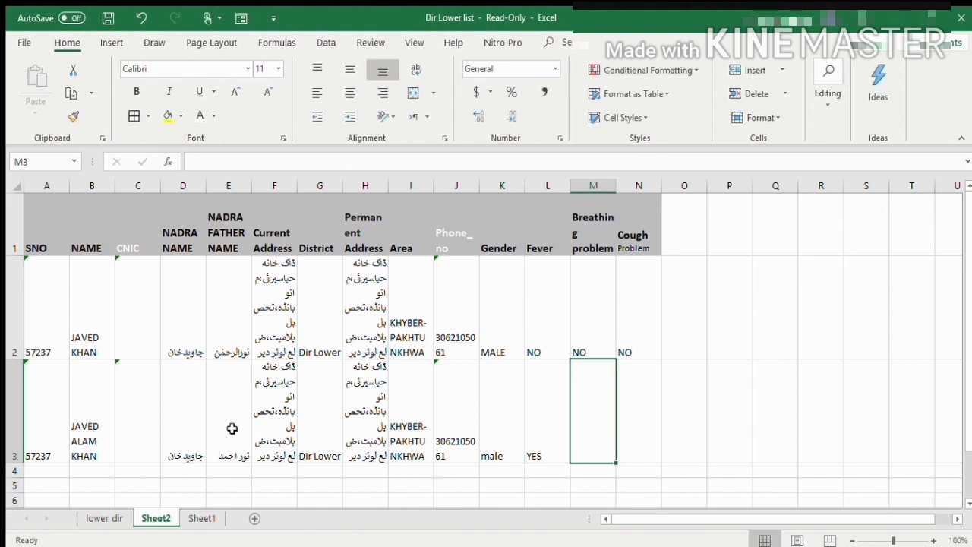
key(Tab)
text(YS)
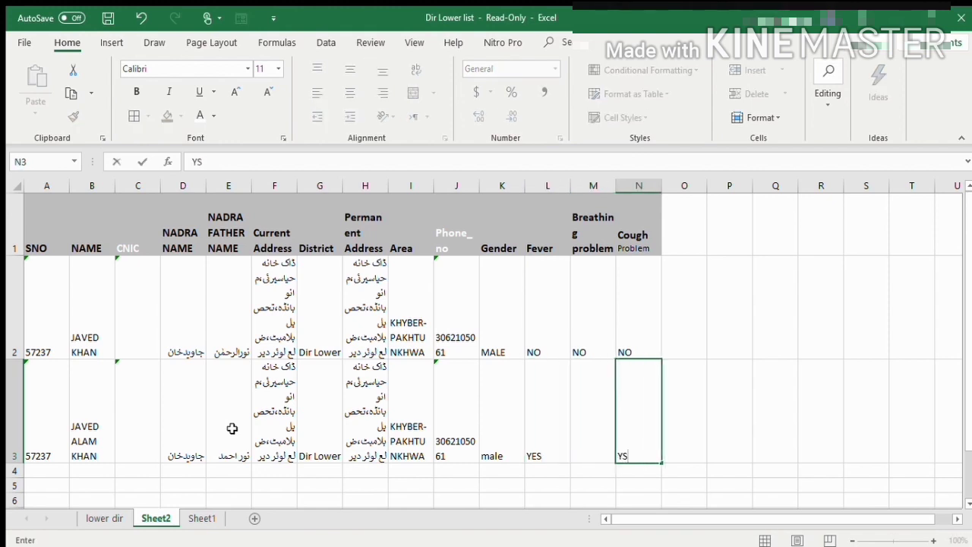
text(ES)
key(Left)
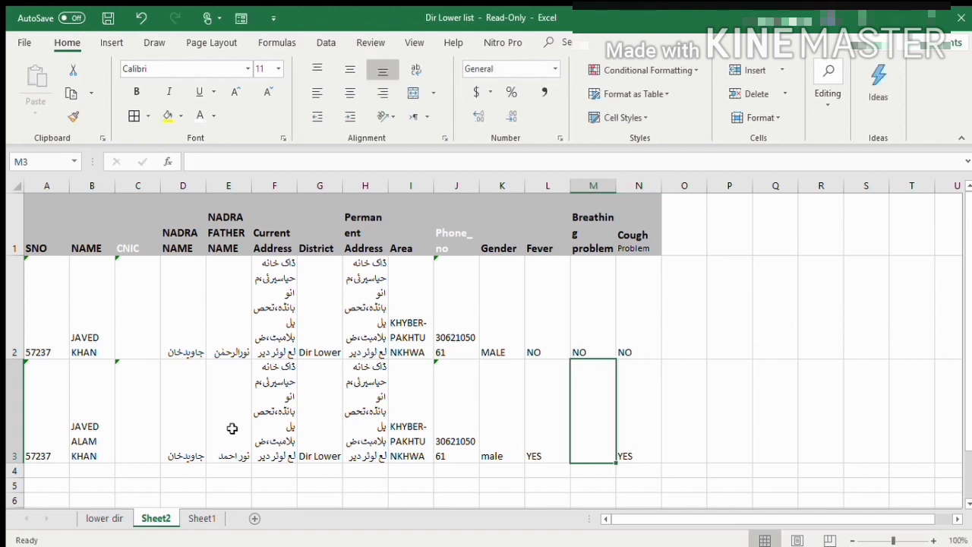
text(YES)
key(Return)
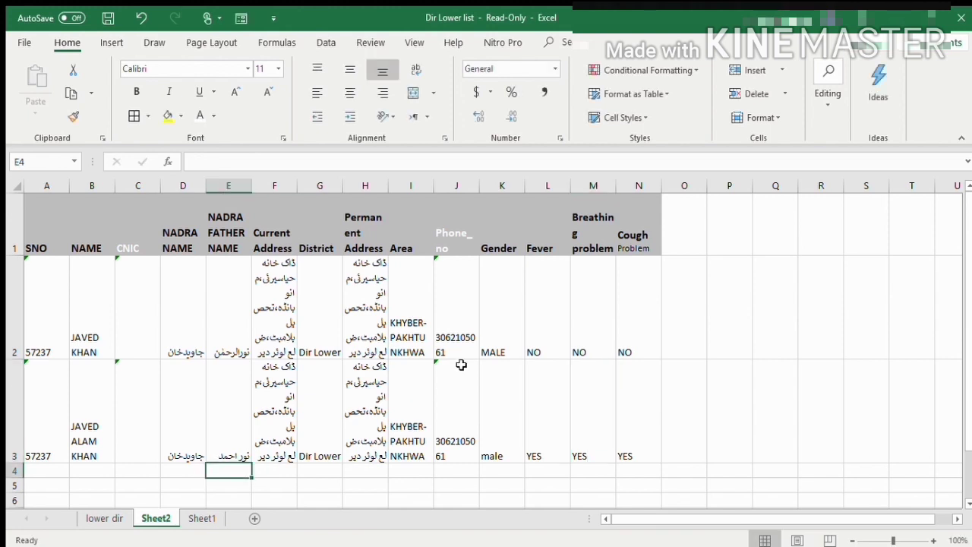
mouse_move(45, 224)
mouse_down()
mouse_move(605, 472)
mouse_move(627, 455)
mouse_up()
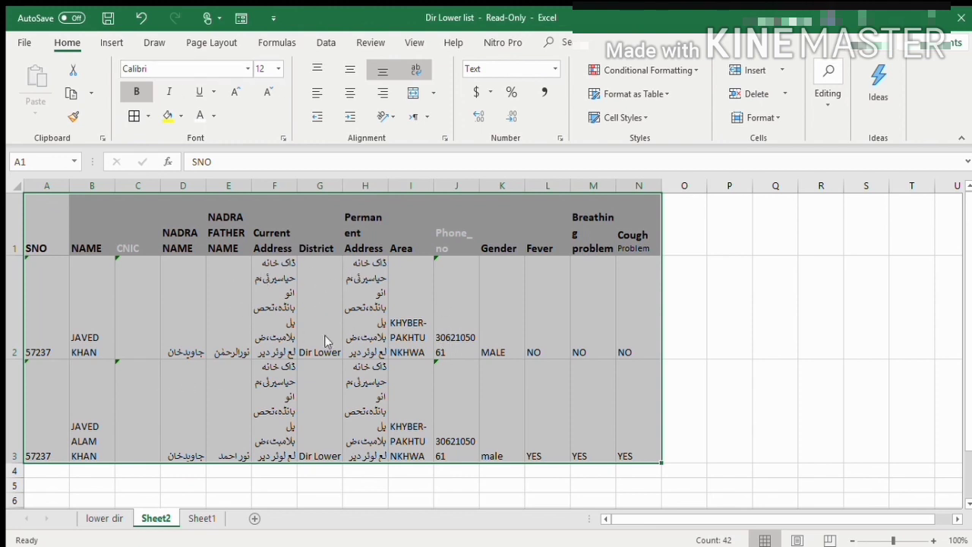
click(25, 38)
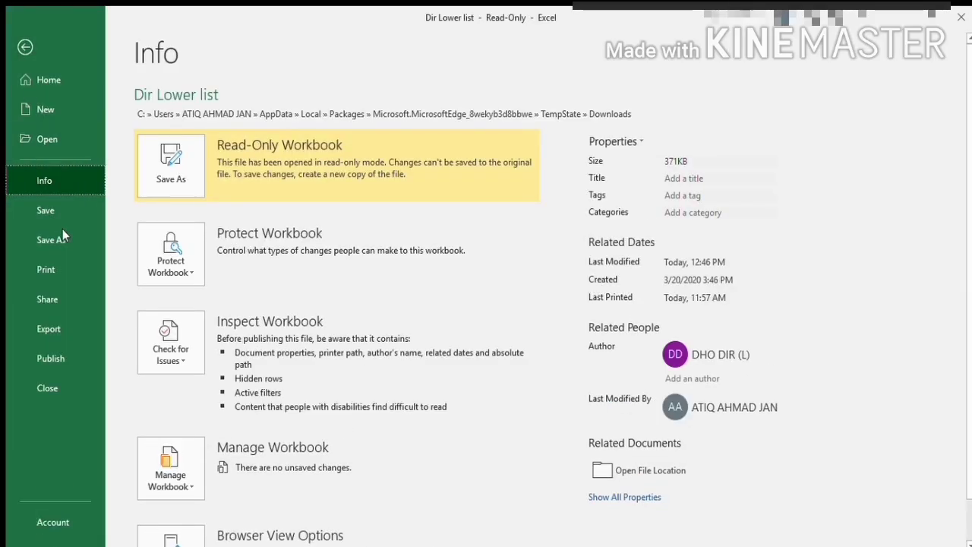
click(67, 275)
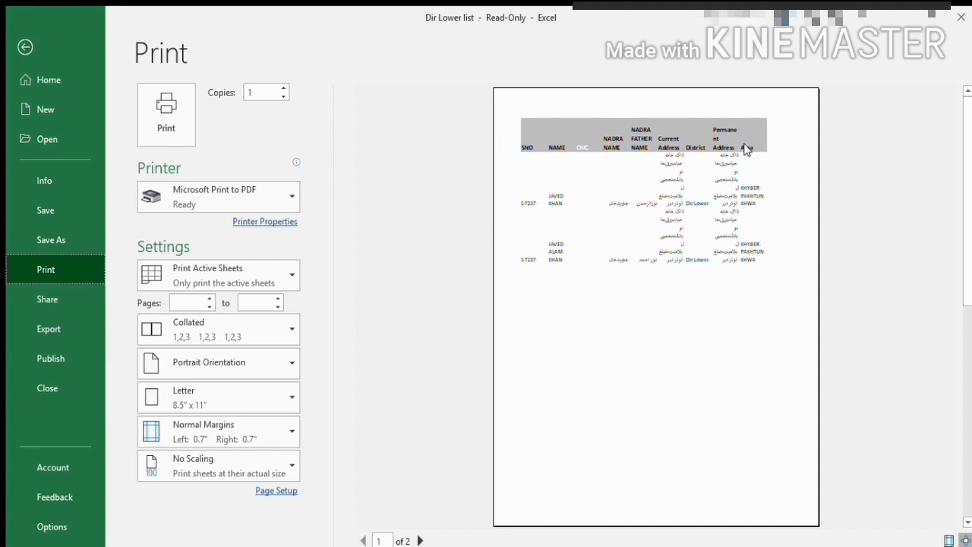
click(26, 45)
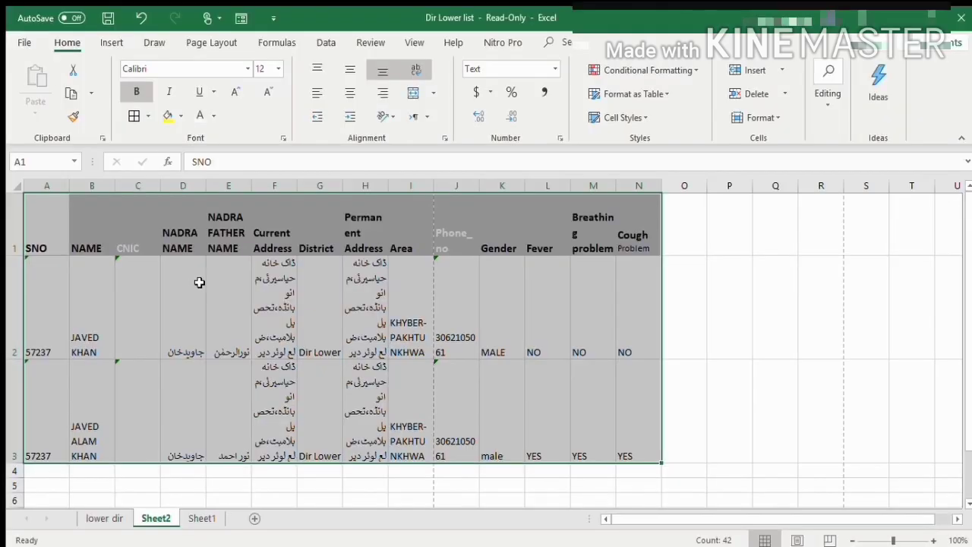
Set the print scaling to fit the sheet on one page and print it.
click(213, 42)
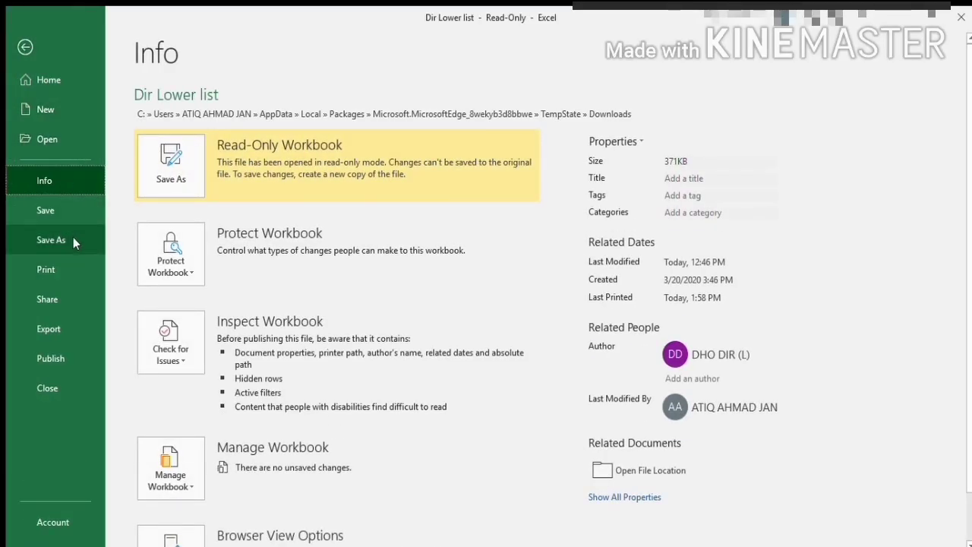
click(74, 259)
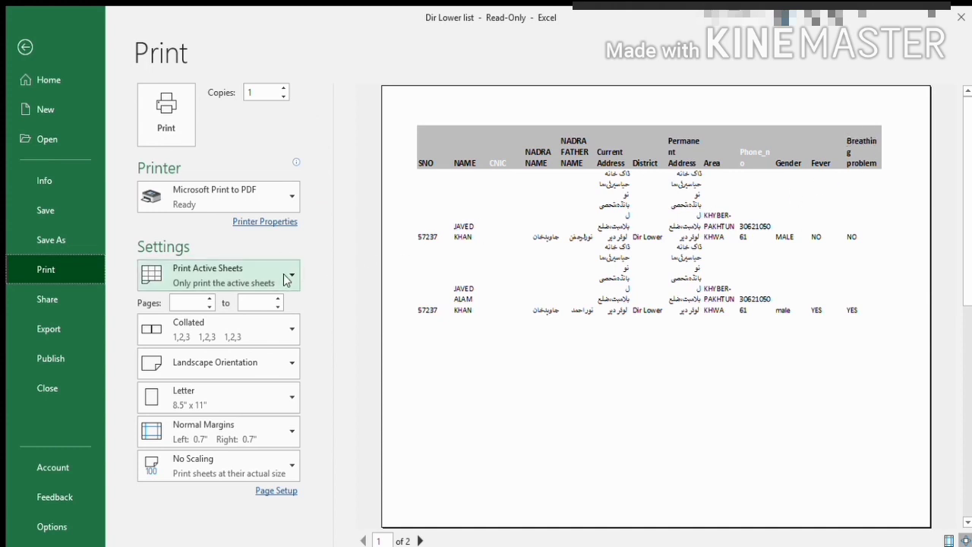
click(237, 468)
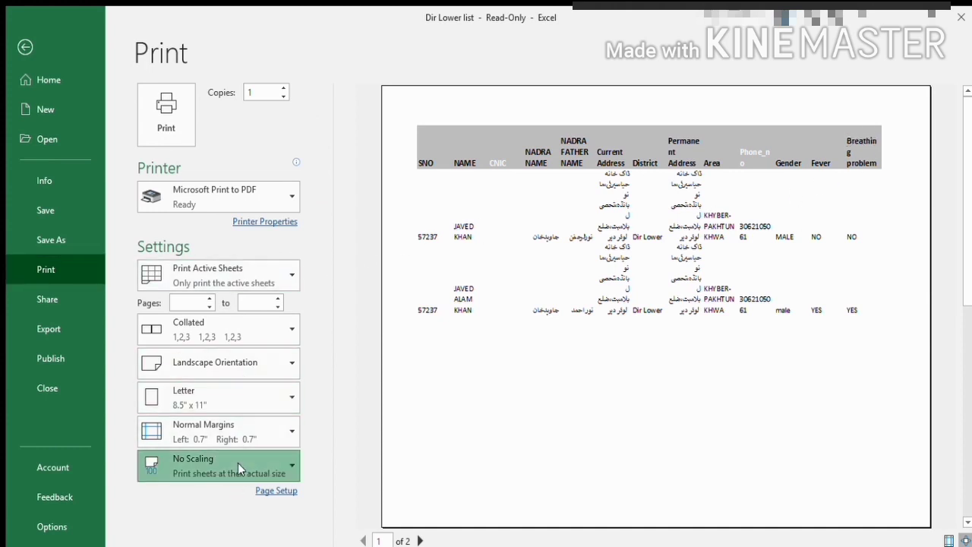
click(264, 324)
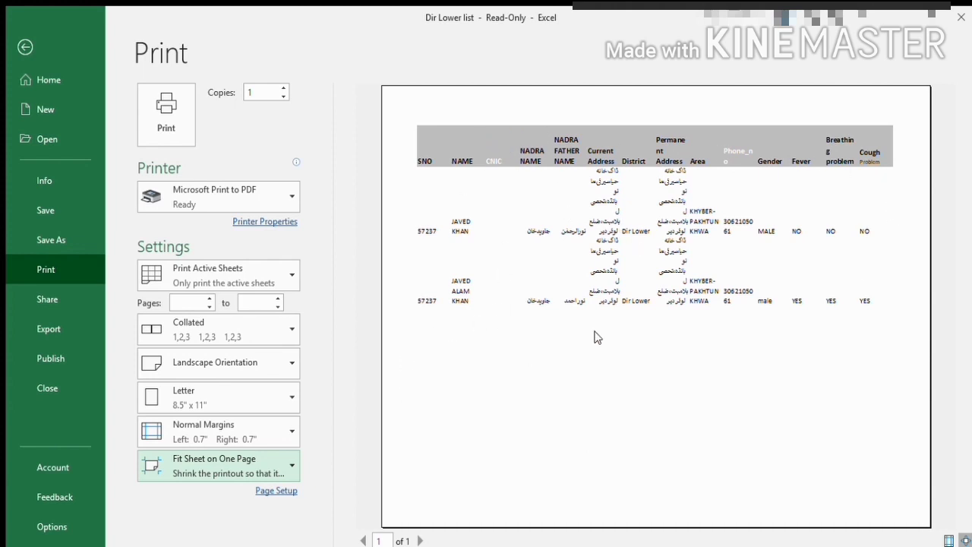
click(193, 126)
click(25, 47)
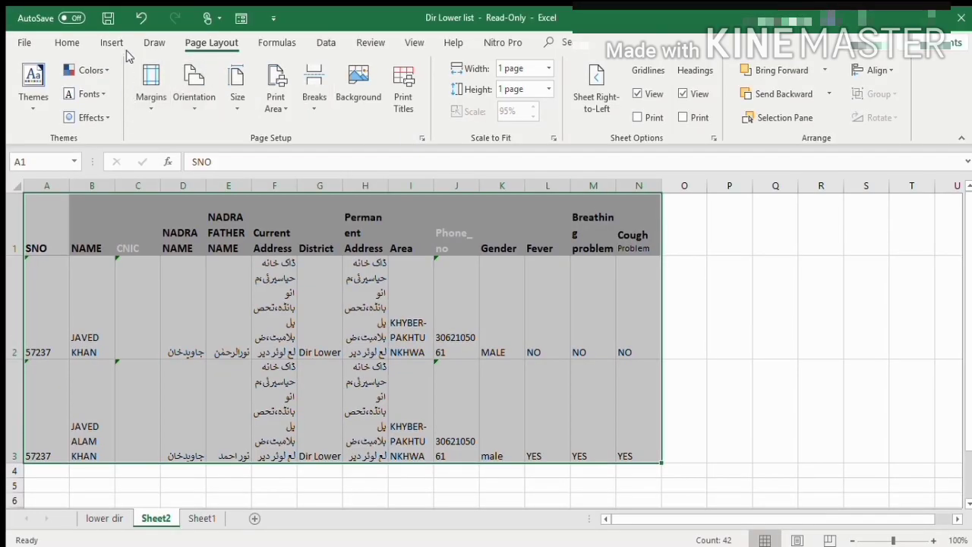
Apply All Borders to every cell of the record table A1:N3.
click(67, 43)
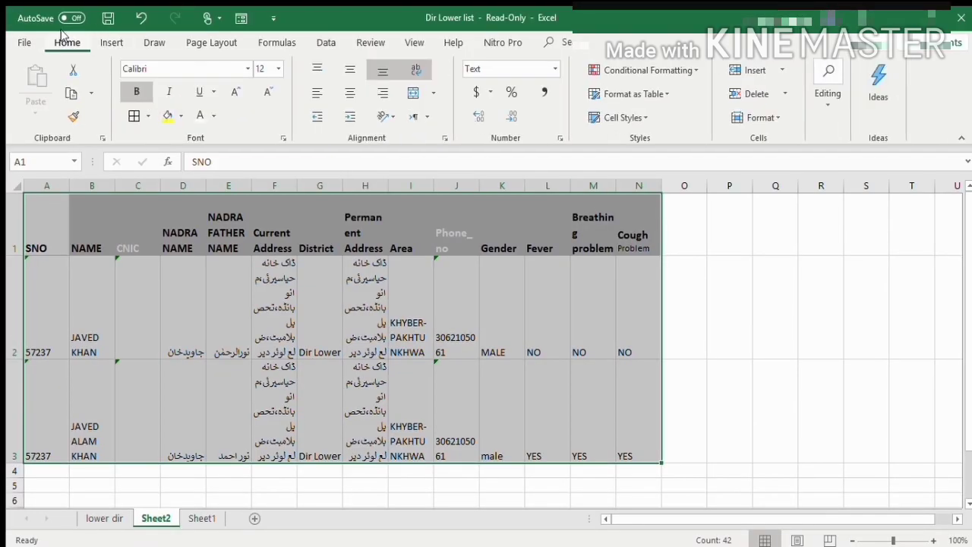
click(138, 110)
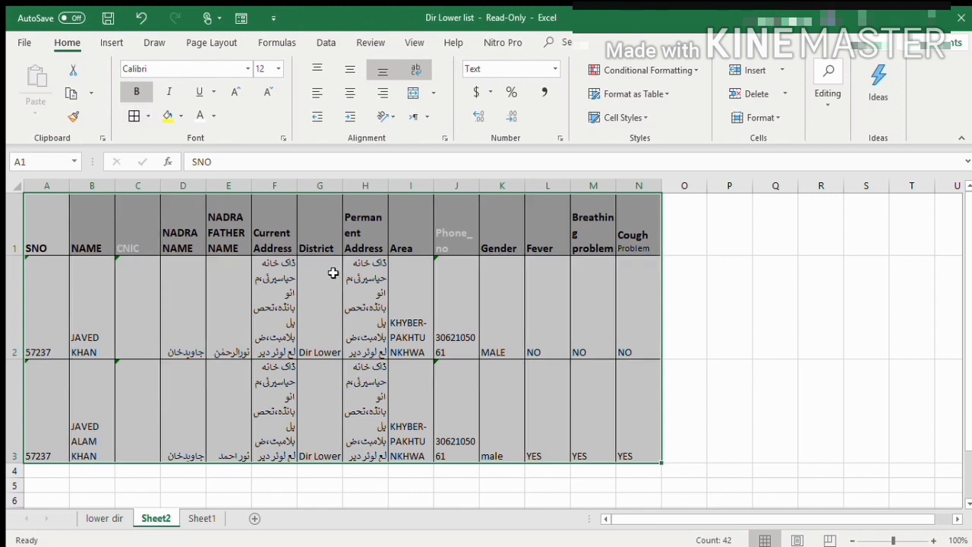
click(709, 451)
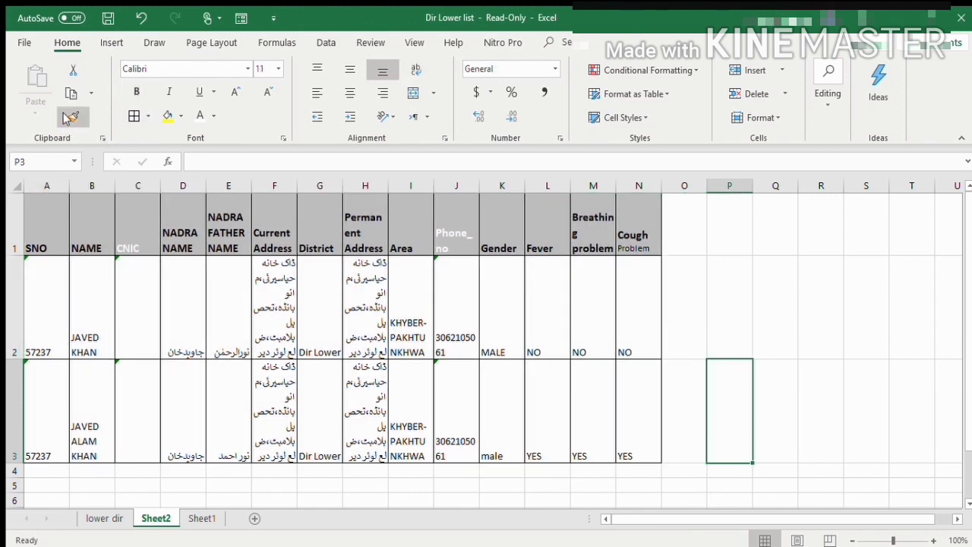
Preview the printed page and return to the worksheet.
click(24, 42)
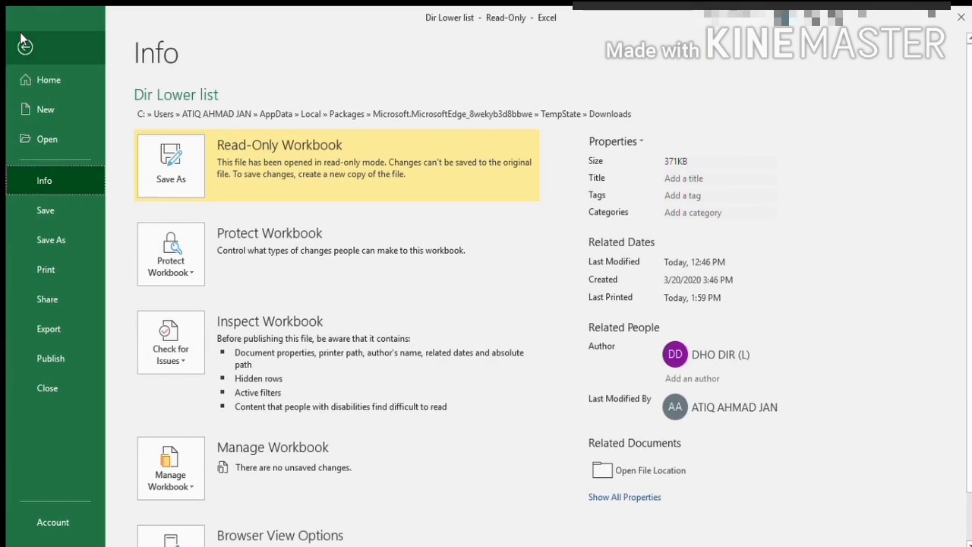
click(32, 267)
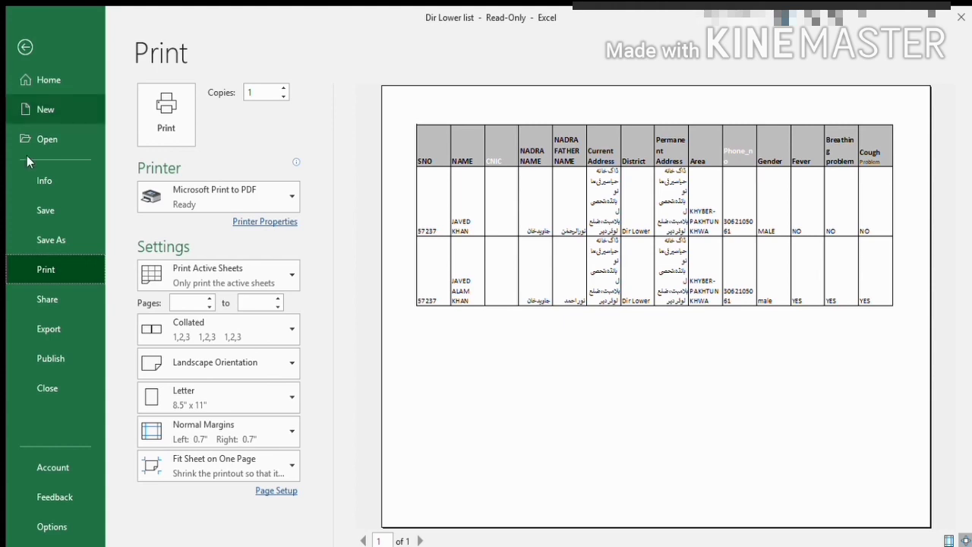
click(23, 57)
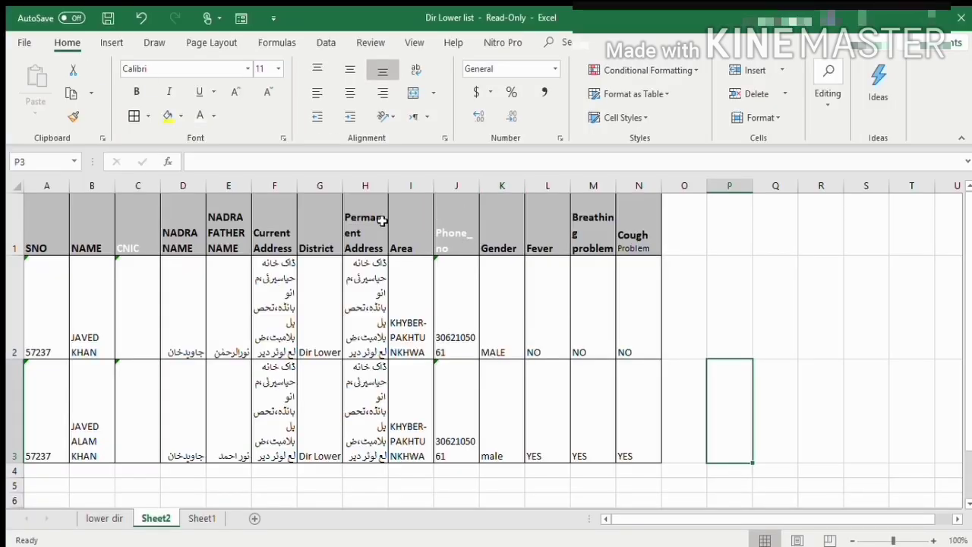
Insert a blank row above the headers and merge and centre B1:L1.
click(17, 227)
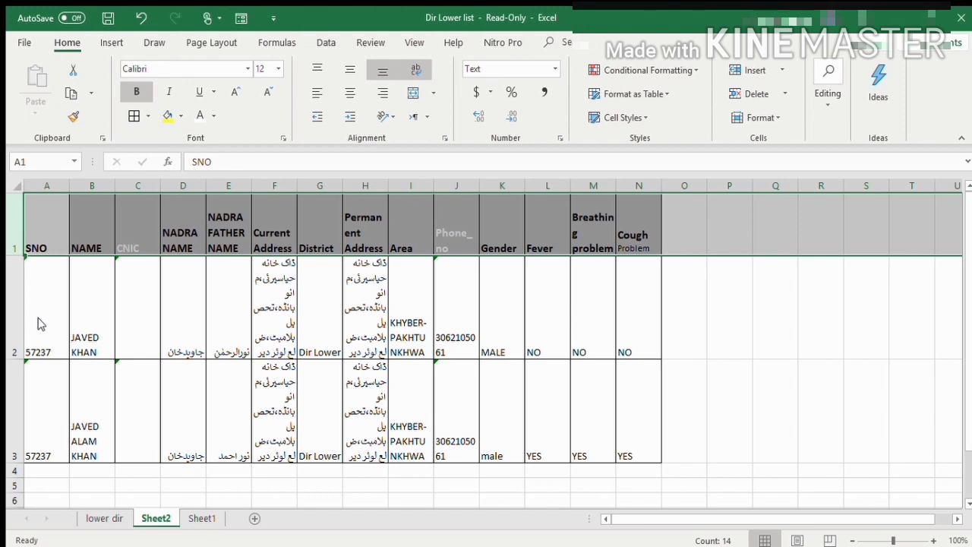
key(ctrl+shift+plus)
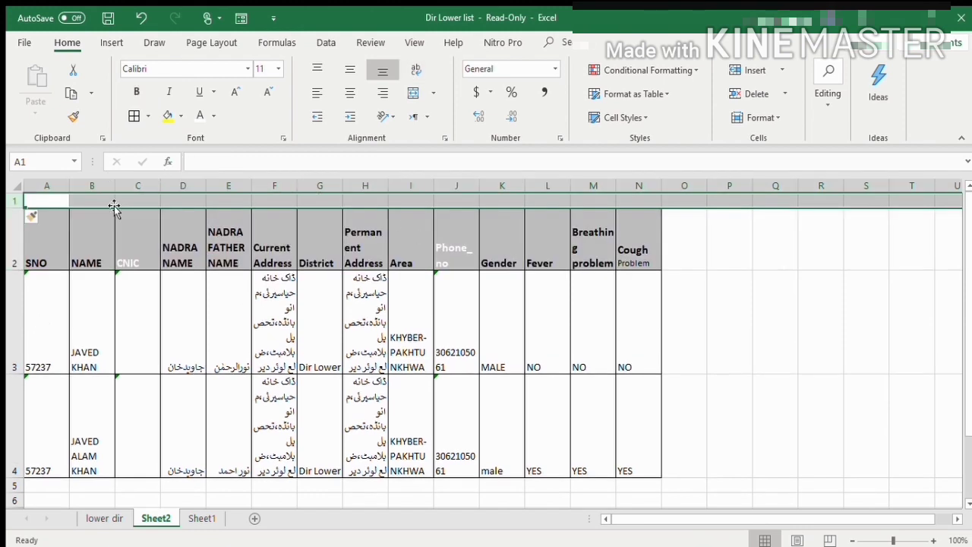
mouse_move(109, 200)
mouse_down()
mouse_move(529, 210)
mouse_move(538, 199)
mouse_up()
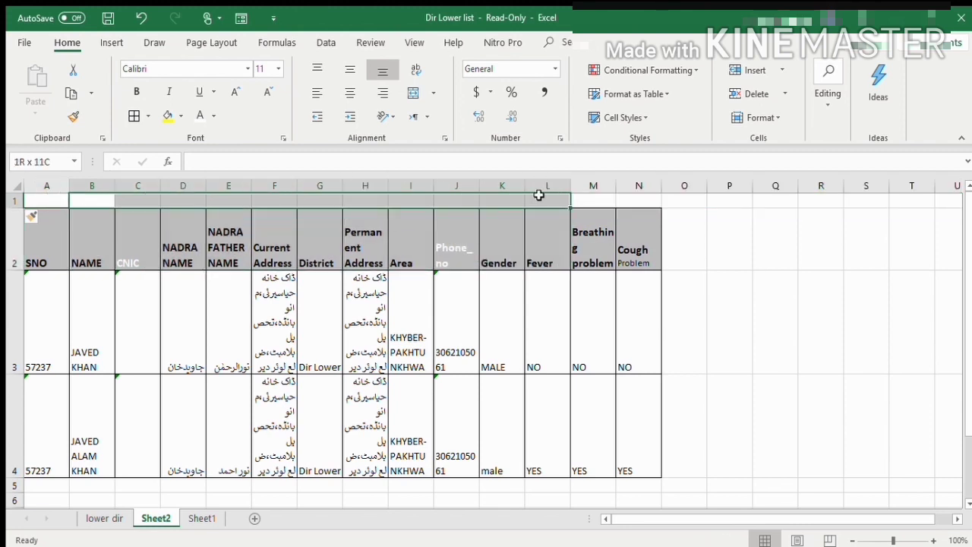
click(412, 92)
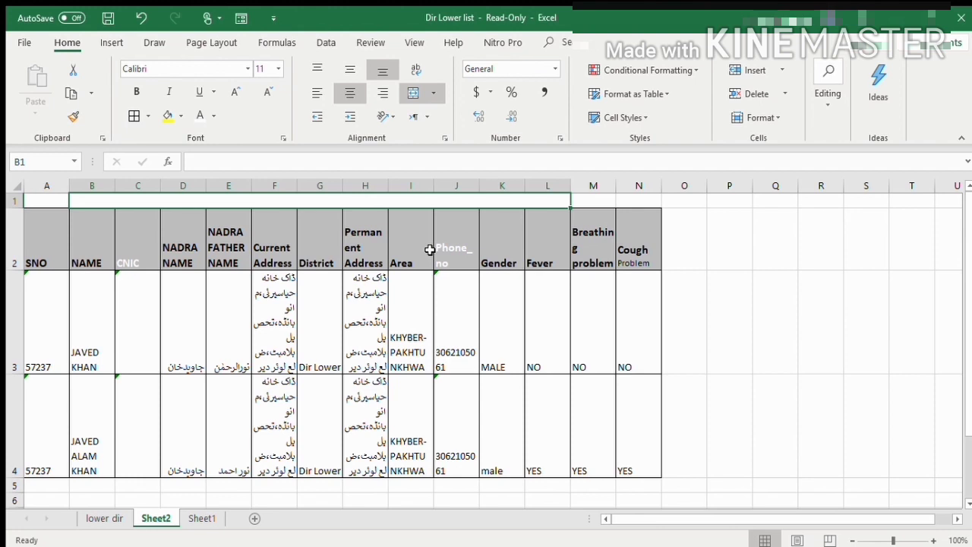
Type the Urdu village council title into the merged B1:L1 cell.
text(K)
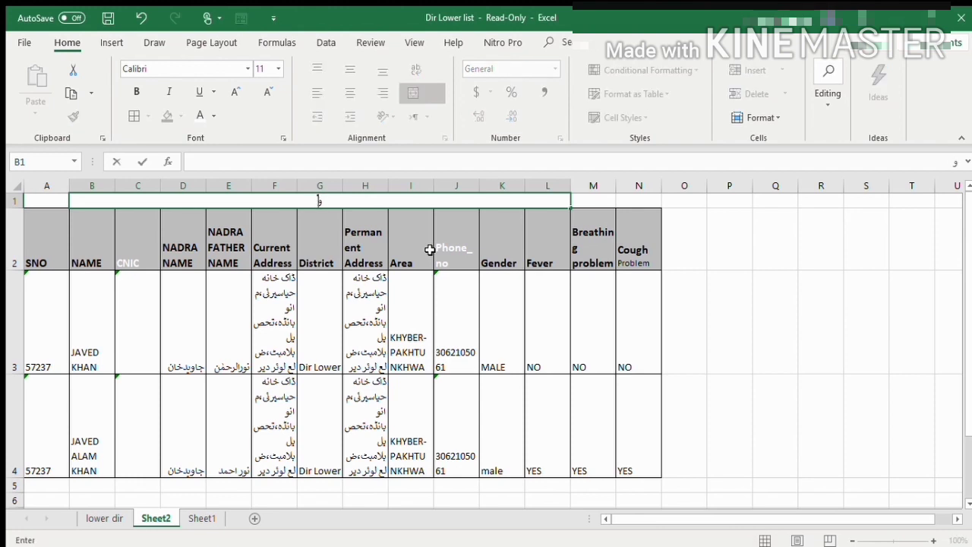
text(یلج)
text( کو)
text(نسل)
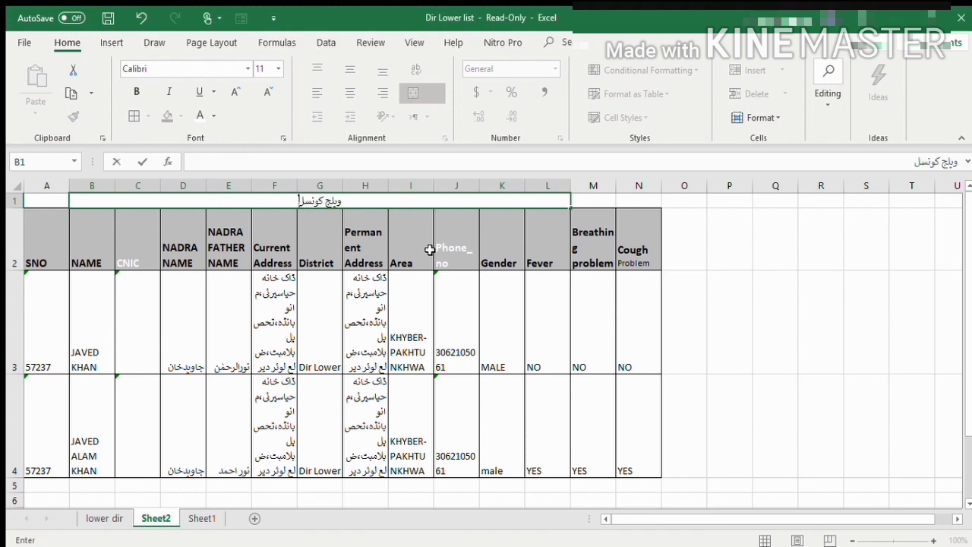
text( حا)
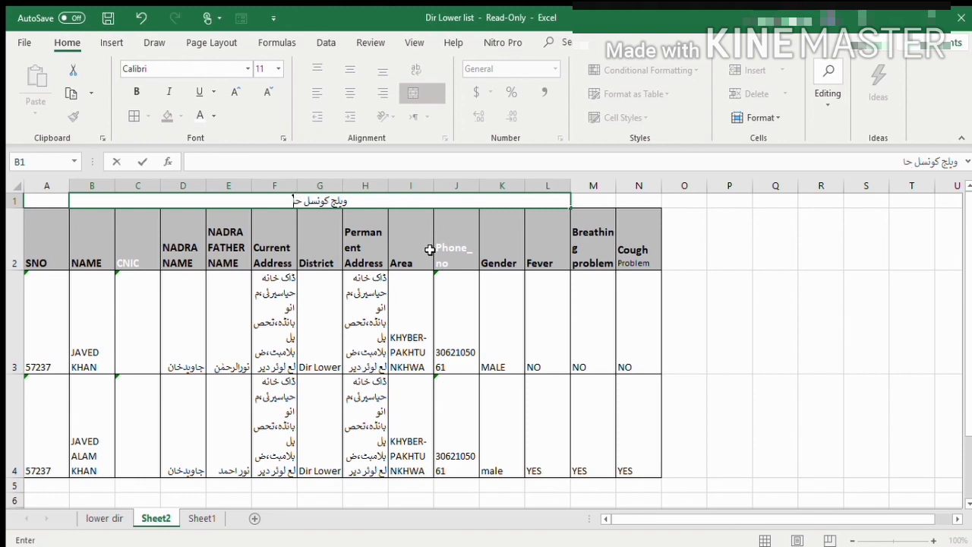
text(ے)
key(BackSpace)
key(BackSpace)
text(یاس)
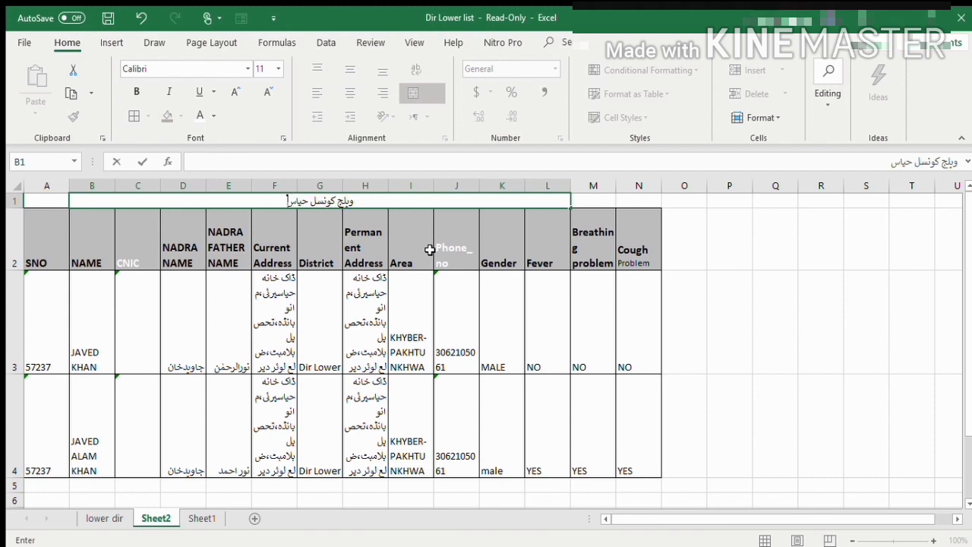
text(یر)
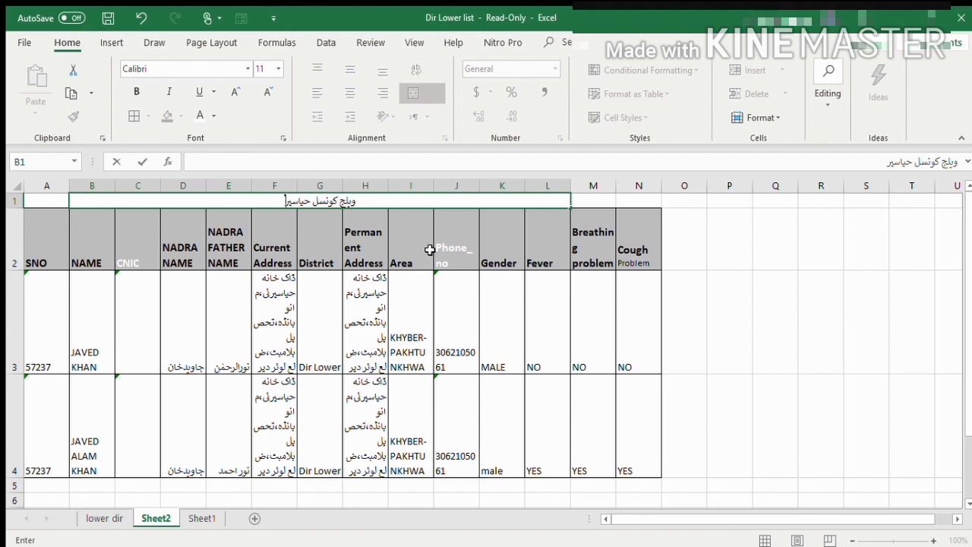
text(ی)
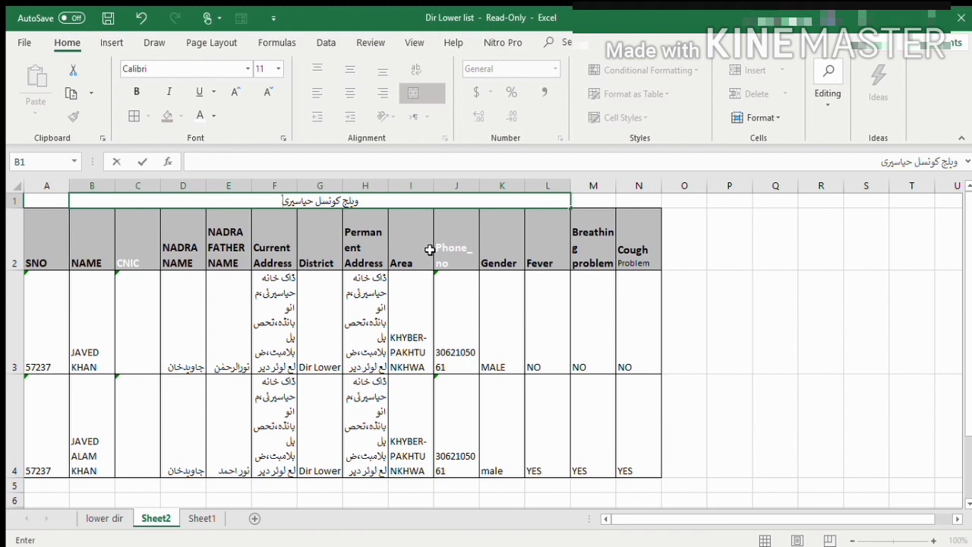
text( تح)
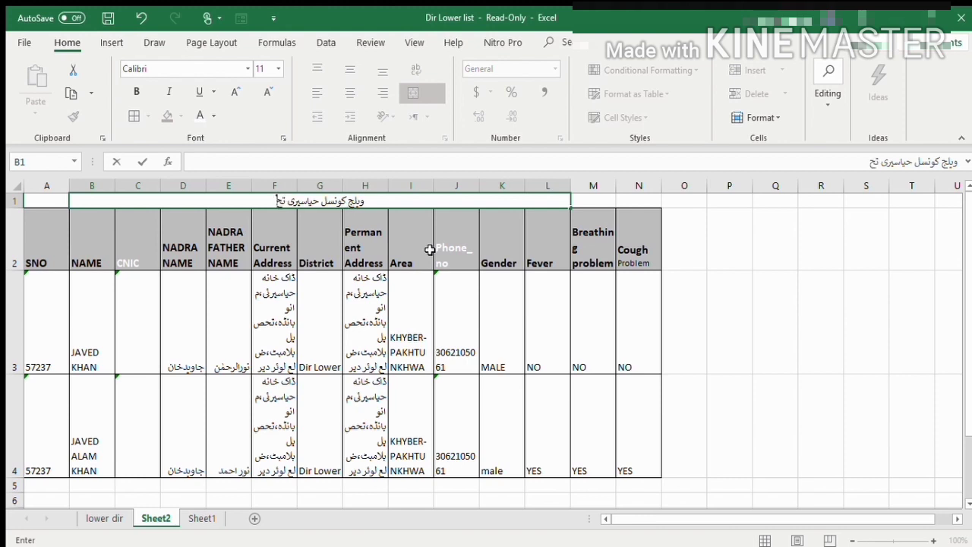
text(ص)
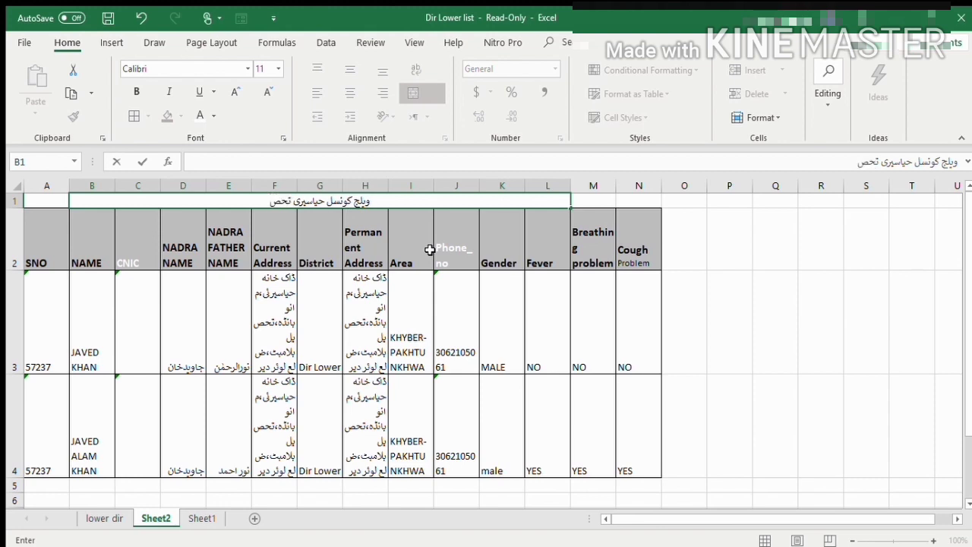
text(یل م)
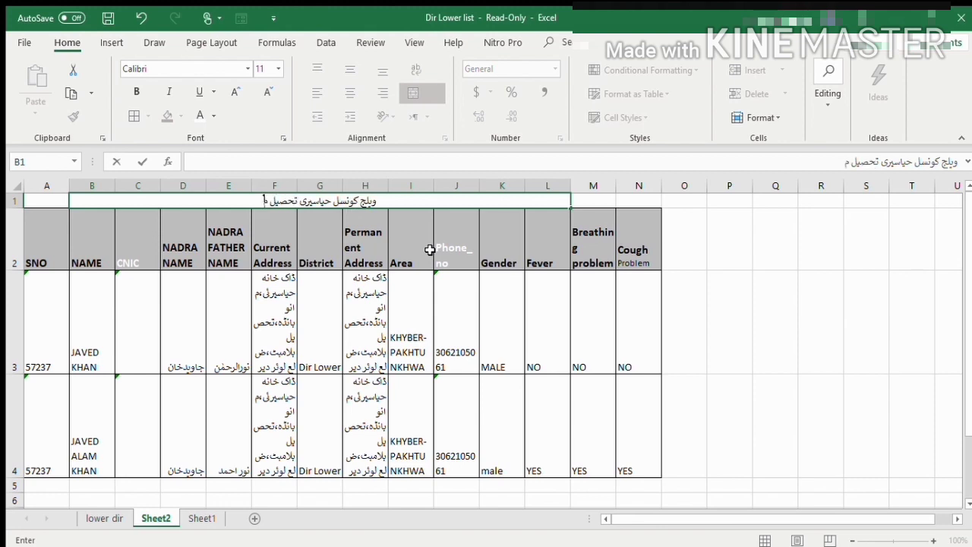
text(یل)
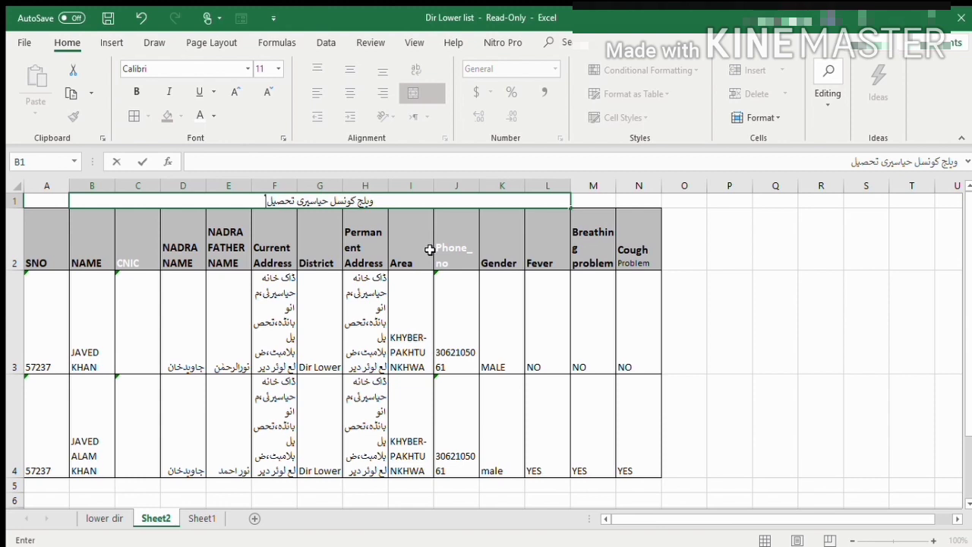
text( بلا)
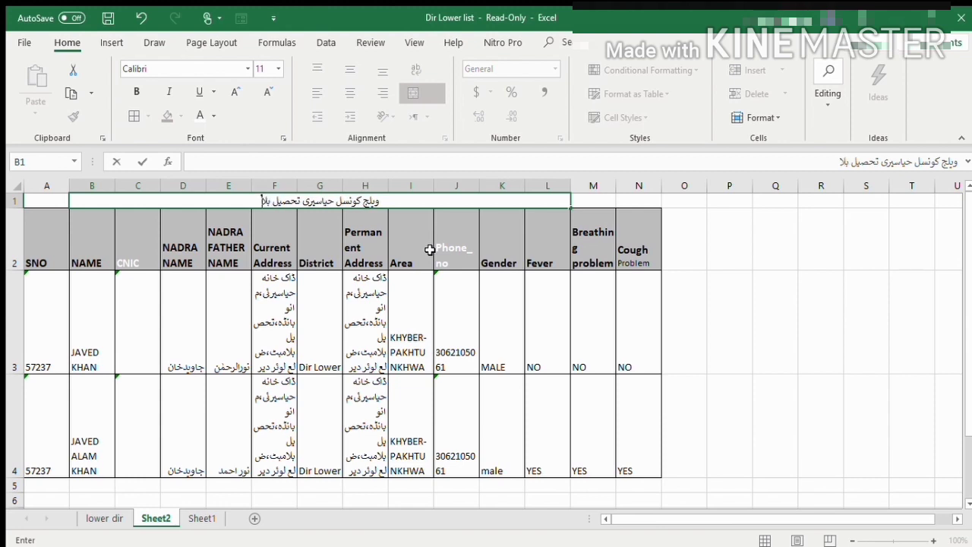
text(مب)
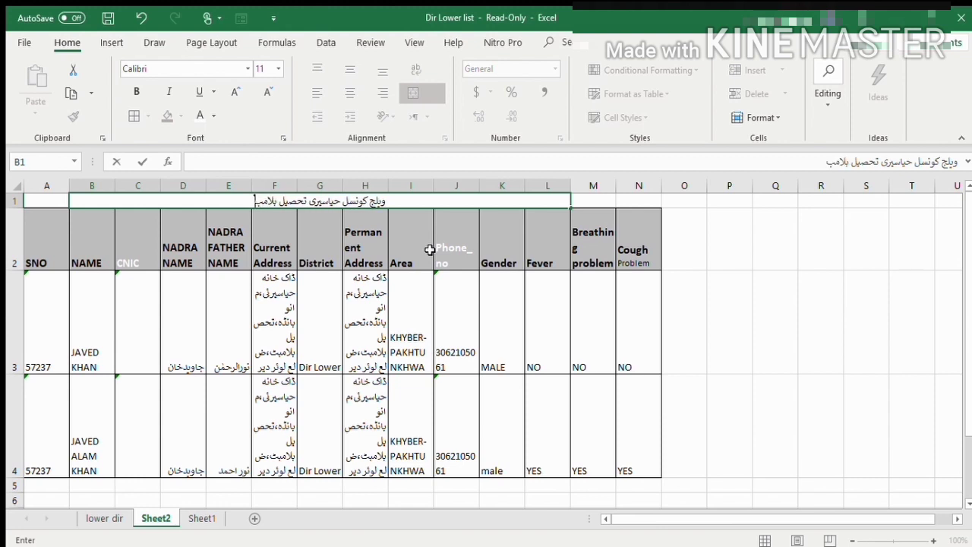
text(ٹ)
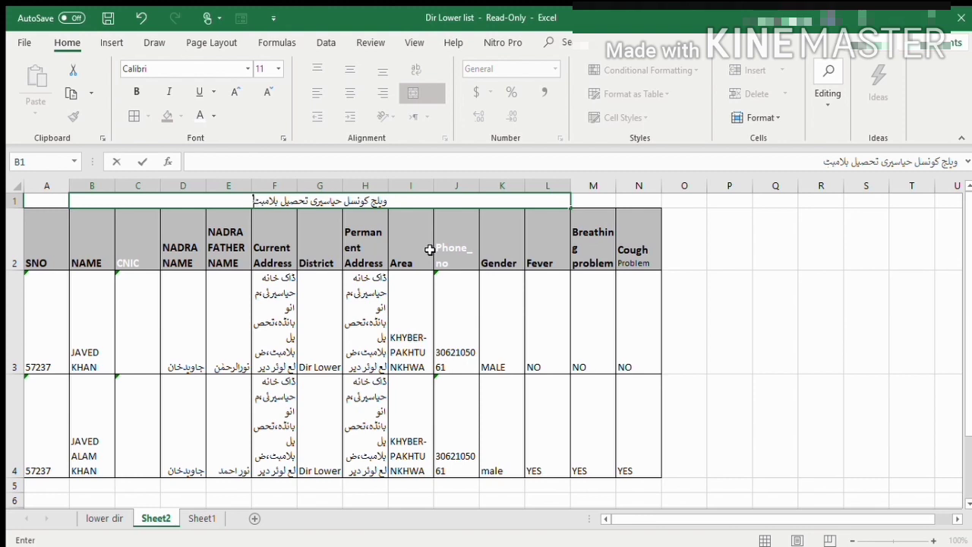
Make the Urdu title in merged cell B1 bold and enlarge it to 22 pt.
click(469, 252)
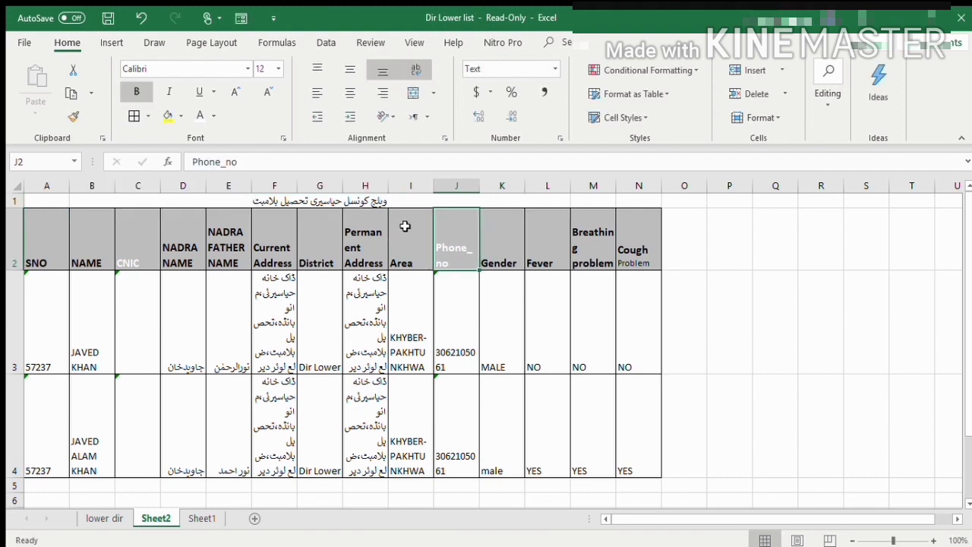
click(388, 202)
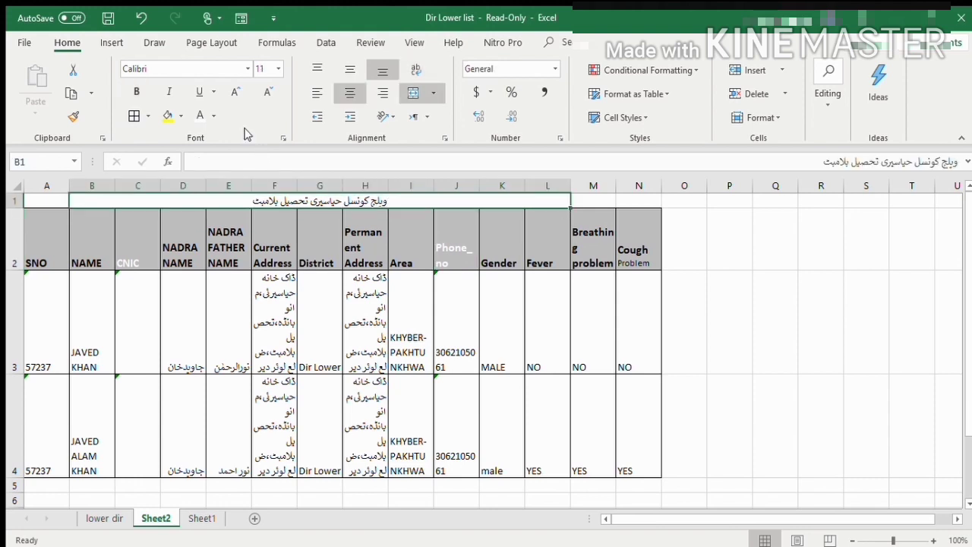
click(136, 92)
click(237, 92)
click(237, 92)
click(237, 92)
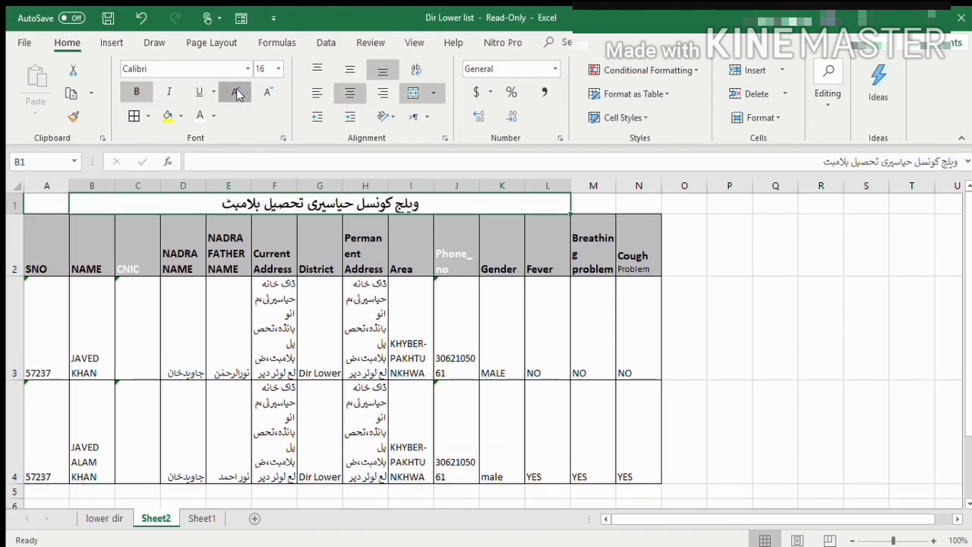
click(237, 92)
click(237, 92)
click(237, 92)
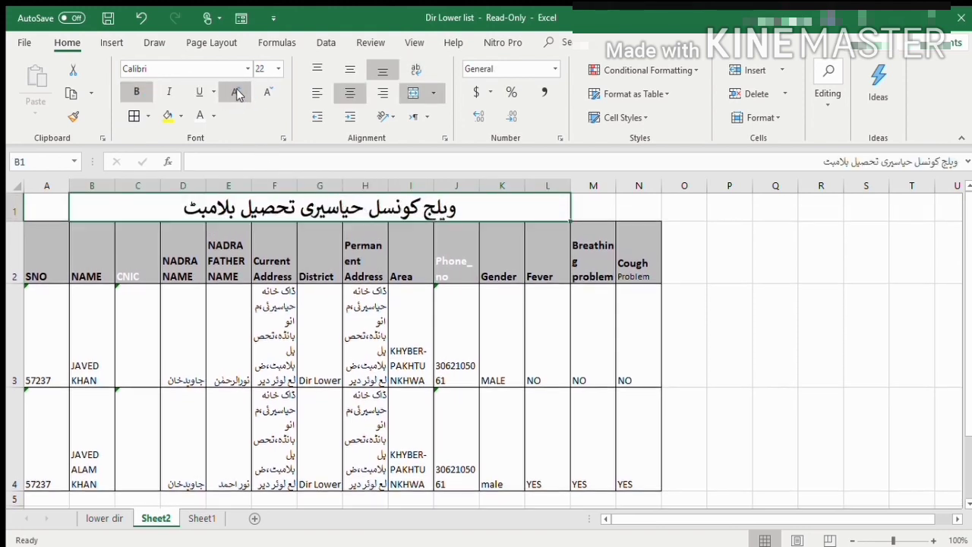
click(437, 338)
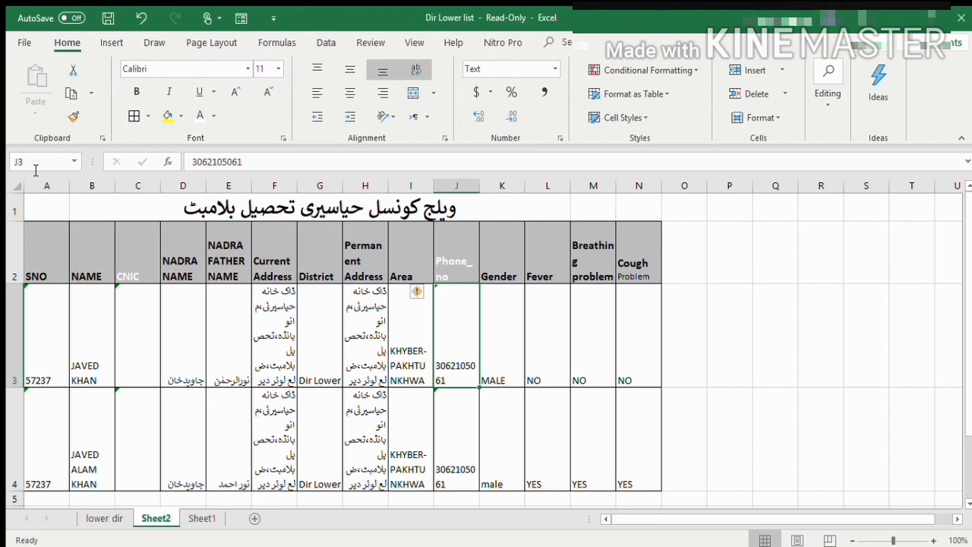
Check the enlarged title in the print preview, then return to the sheet.
click(24, 44)
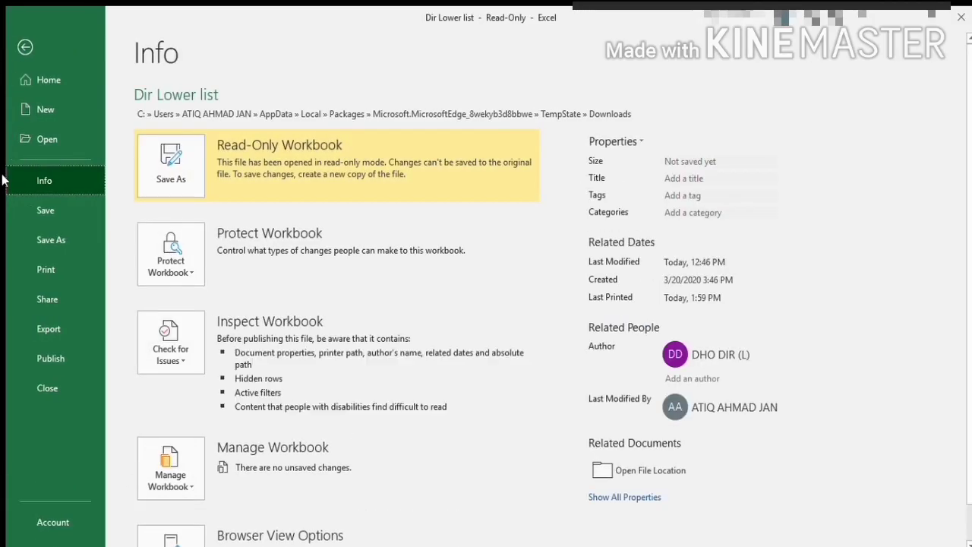
click(32, 275)
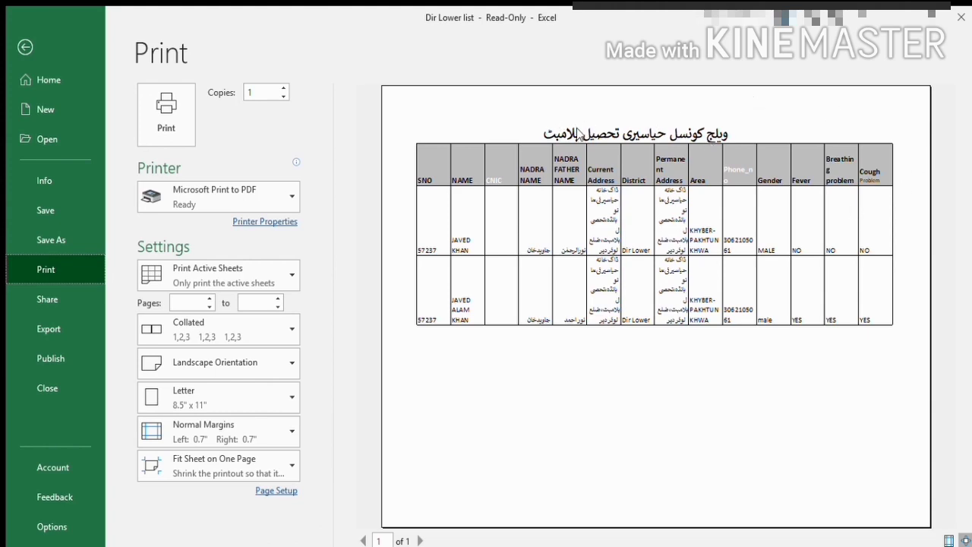
click(34, 48)
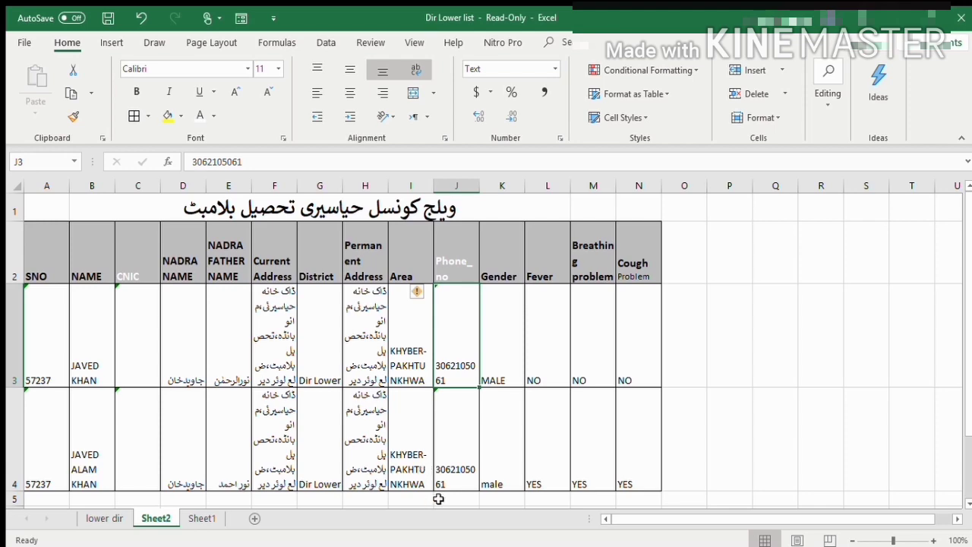
Merge and centre K7:N8 below the table and type VILLAGE SECRETARY into it.
click(438, 499)
scroll(966, 435, down, 1)
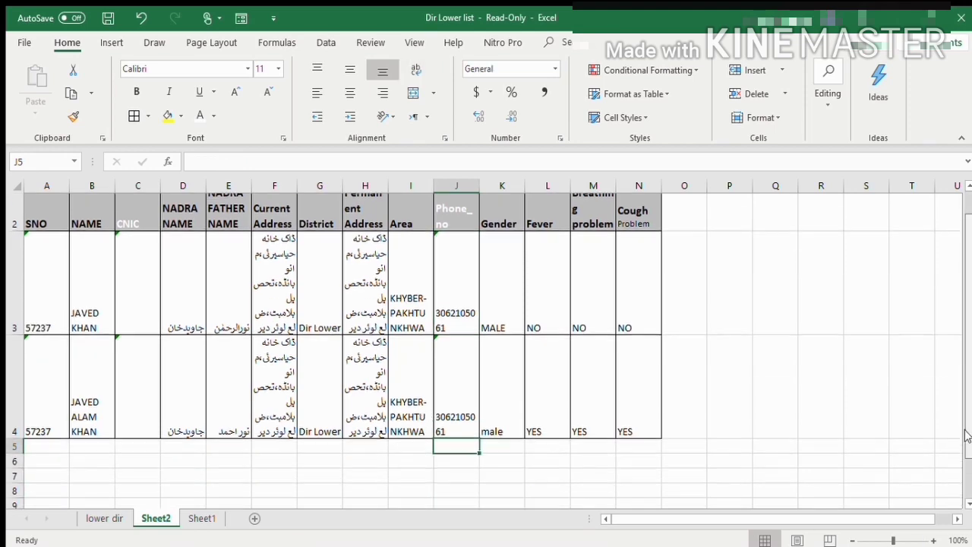
scroll(964, 437, down, 1)
scroll(948, 449, down, 1)
drag(492, 337, 629, 347)
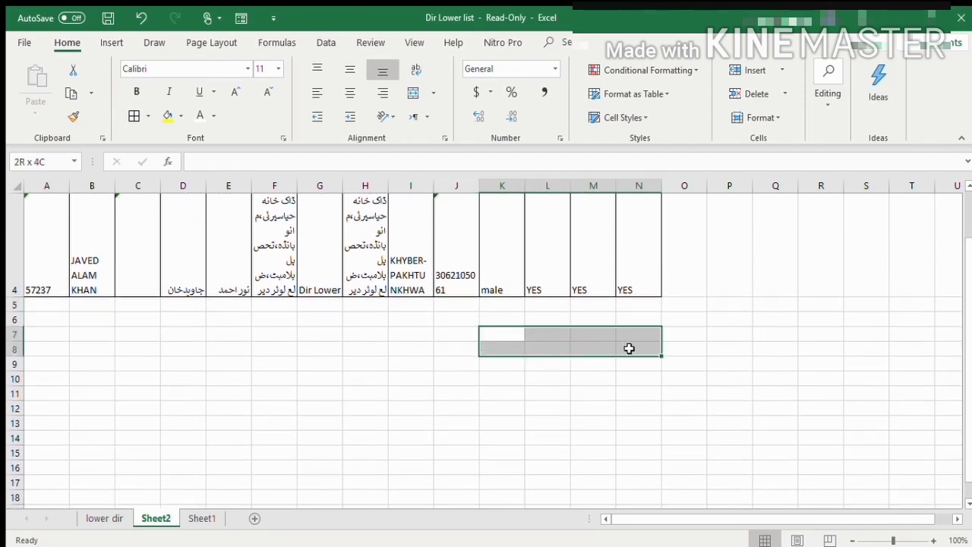
click(414, 92)
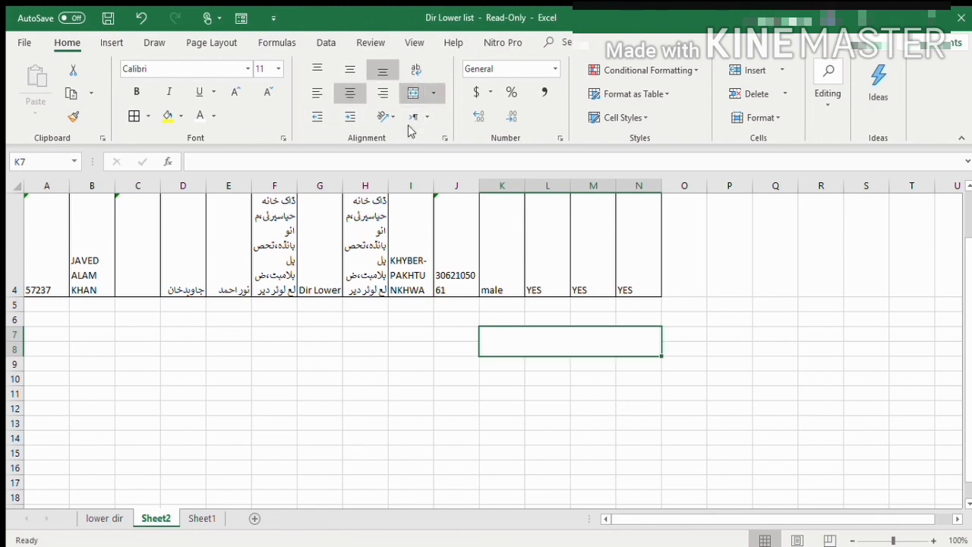
text(VILL)
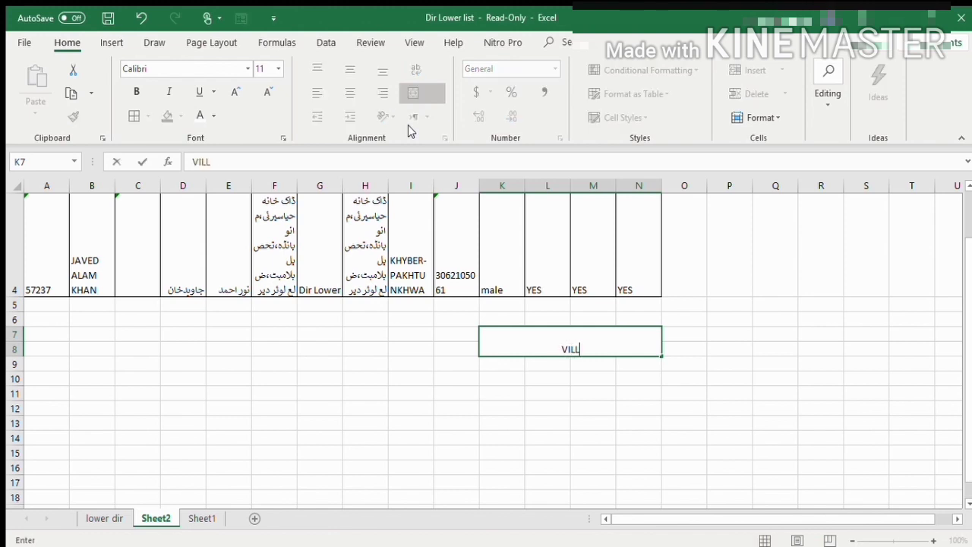
text(AG)
text(E SEV)
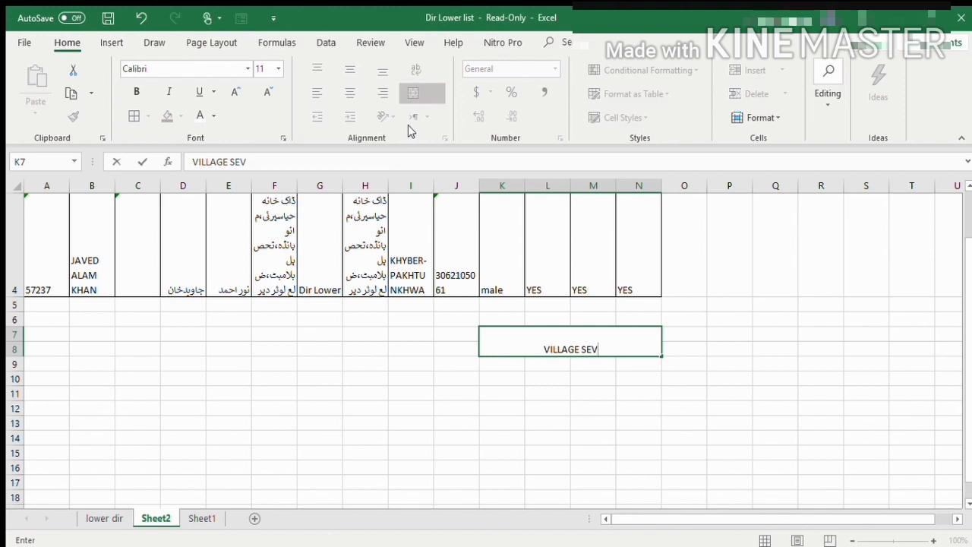
key(BackSpace)
text(CRET)
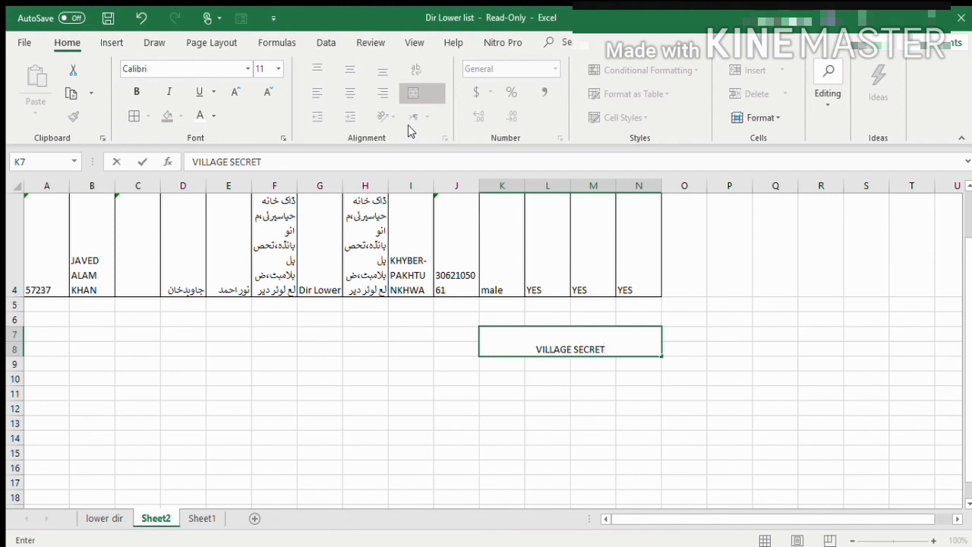
text(ARY)
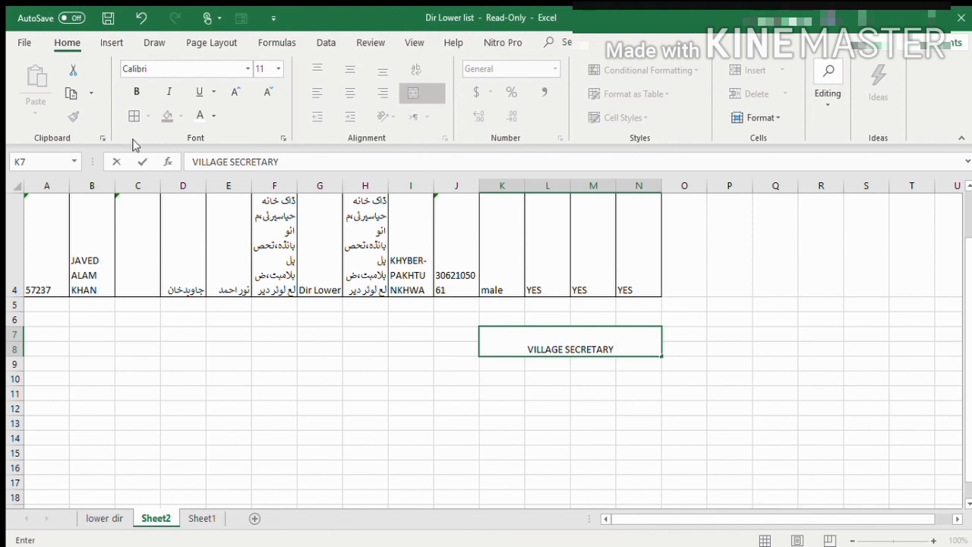
Make the VILLAGE SECRETARY label bold at 16 pt.
click(137, 92)
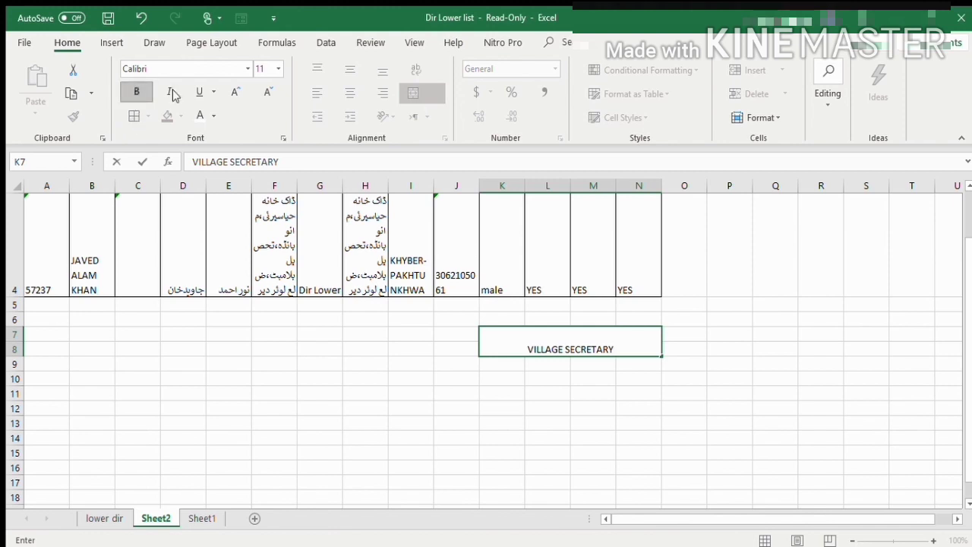
click(237, 91)
click(527, 405)
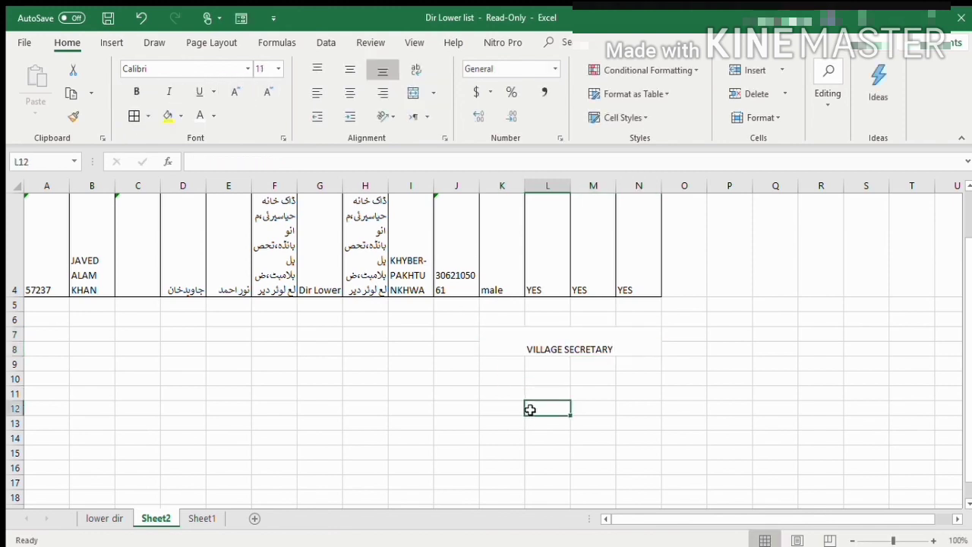
click(529, 339)
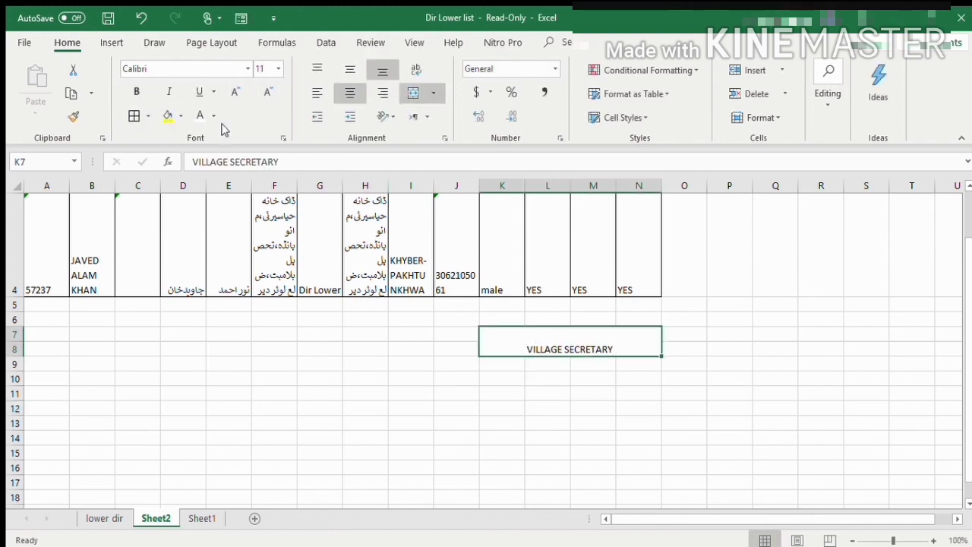
click(137, 91)
click(226, 97)
click(225, 98)
click(225, 97)
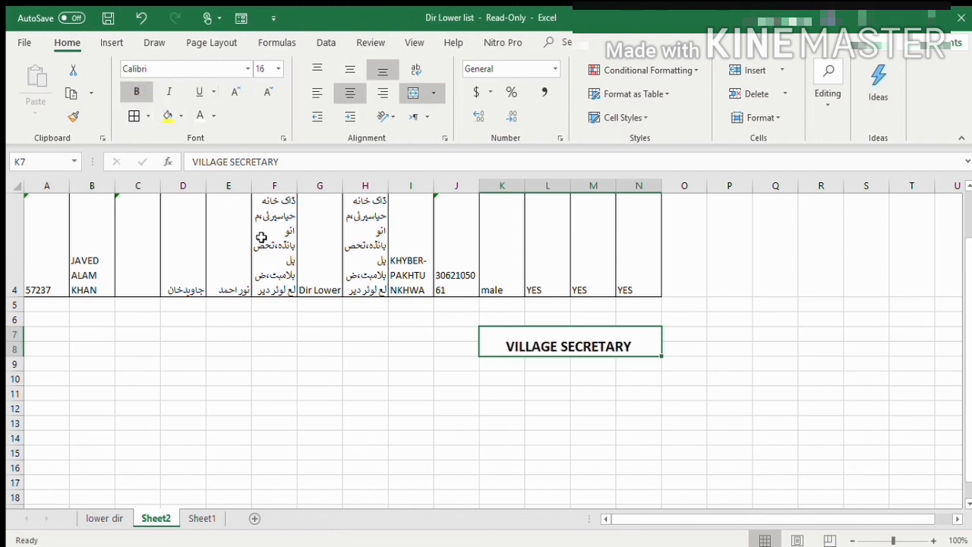
click(411, 408)
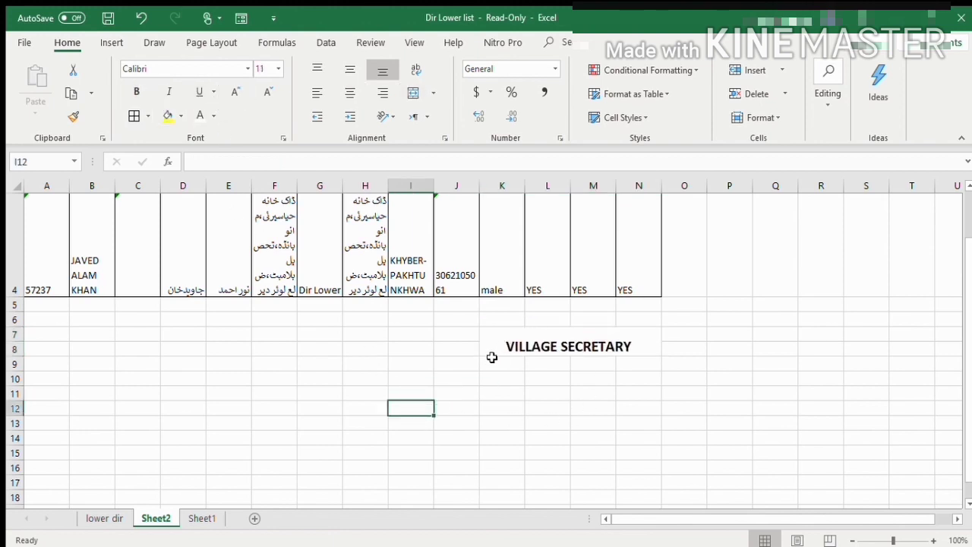
key(ctrl+p)
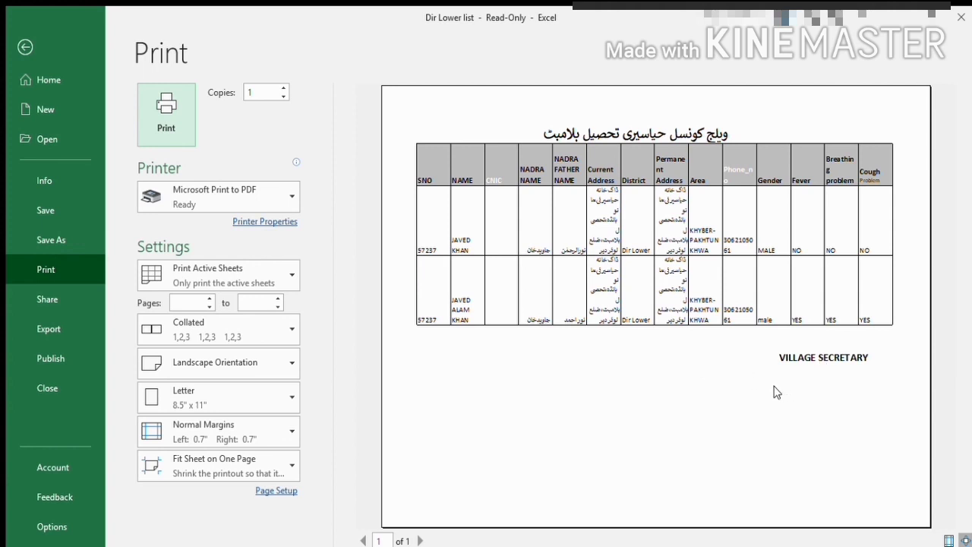
click(25, 47)
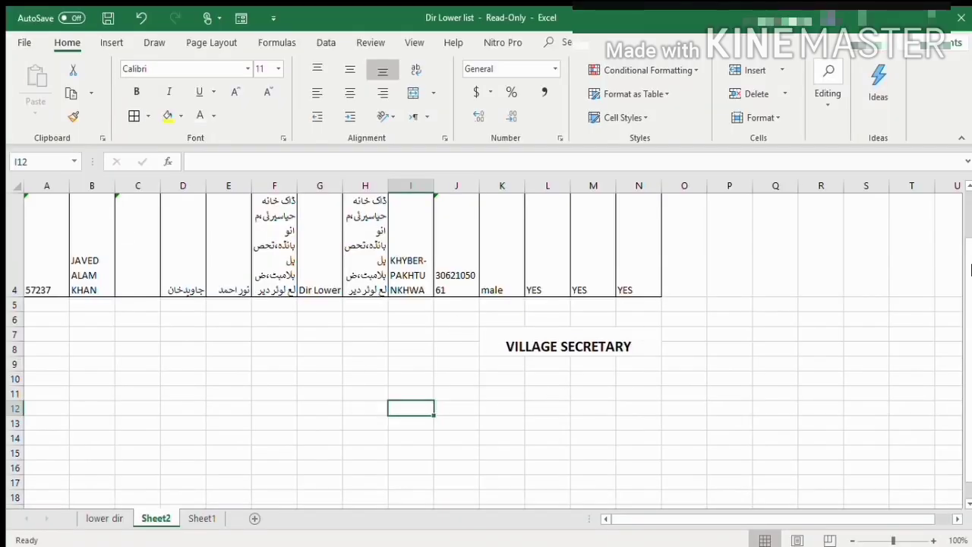
Switch Sheet2 to Page Layout view, zoomed out to 50% to show the whole page.
scroll(969, 223, up, 1)
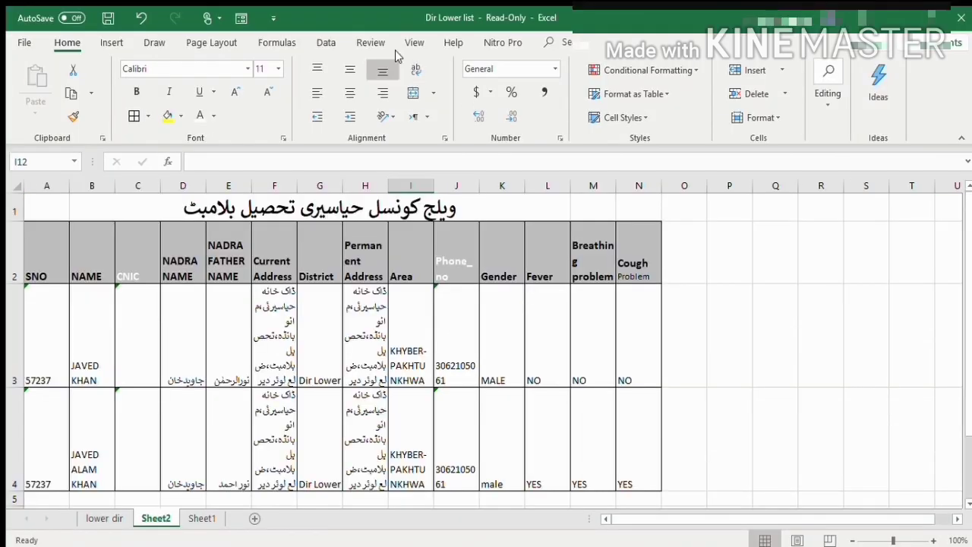
click(212, 43)
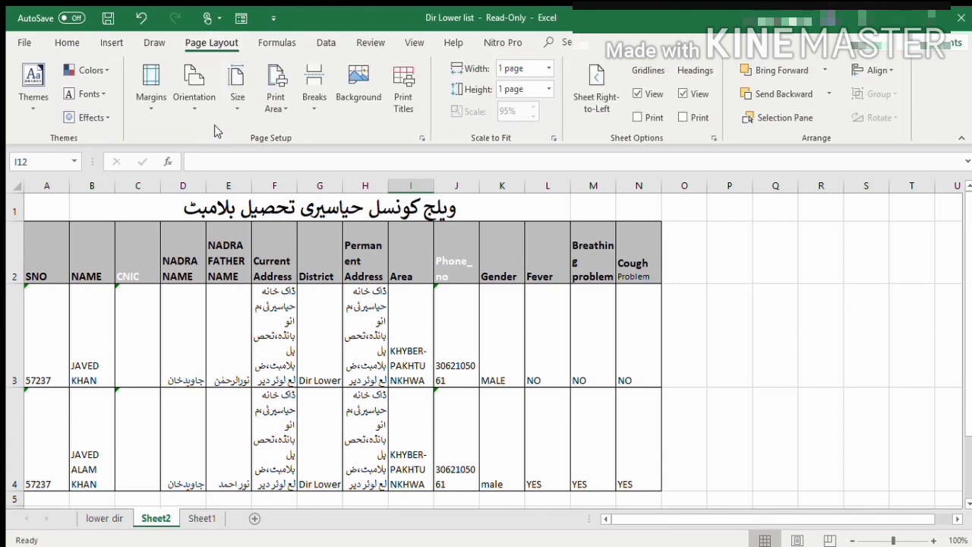
click(414, 43)
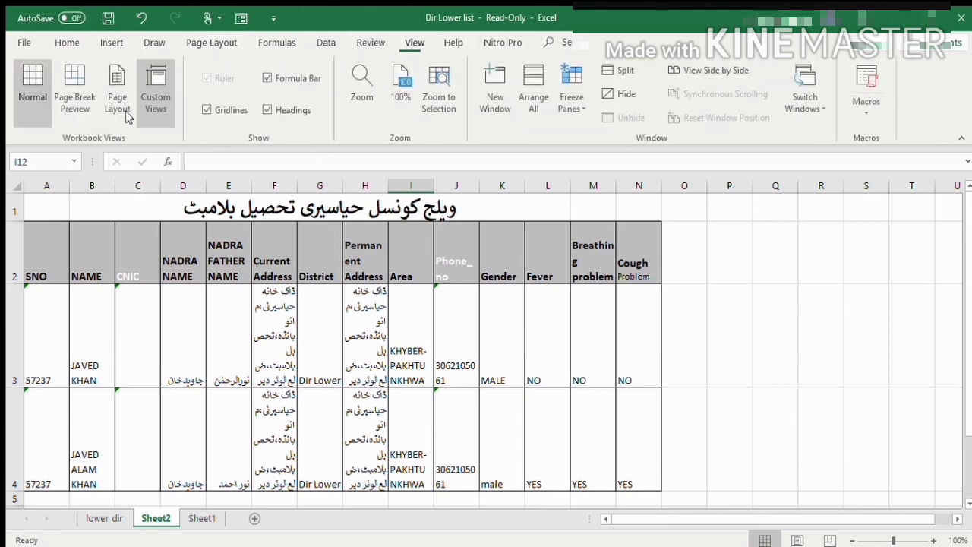
click(85, 114)
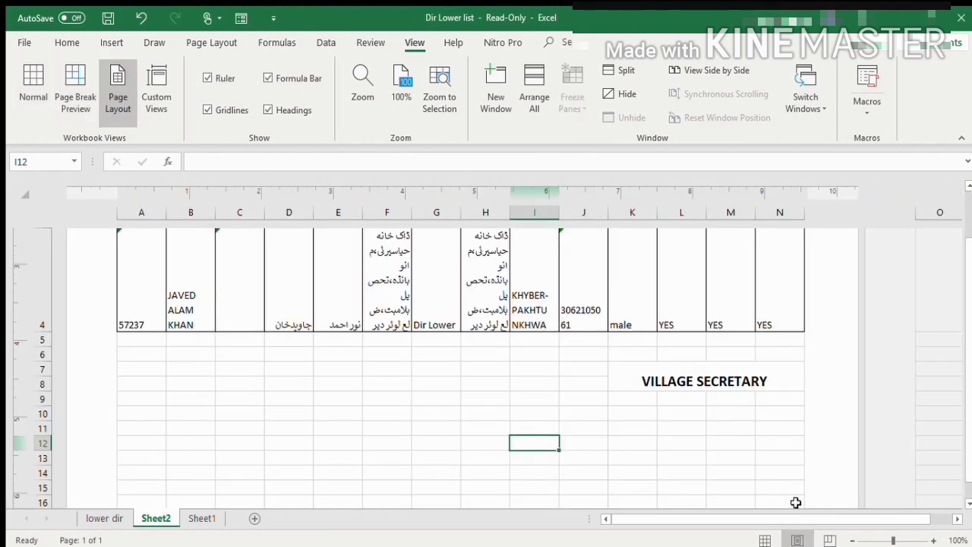
click(853, 540)
click(852, 540)
click(852, 540)
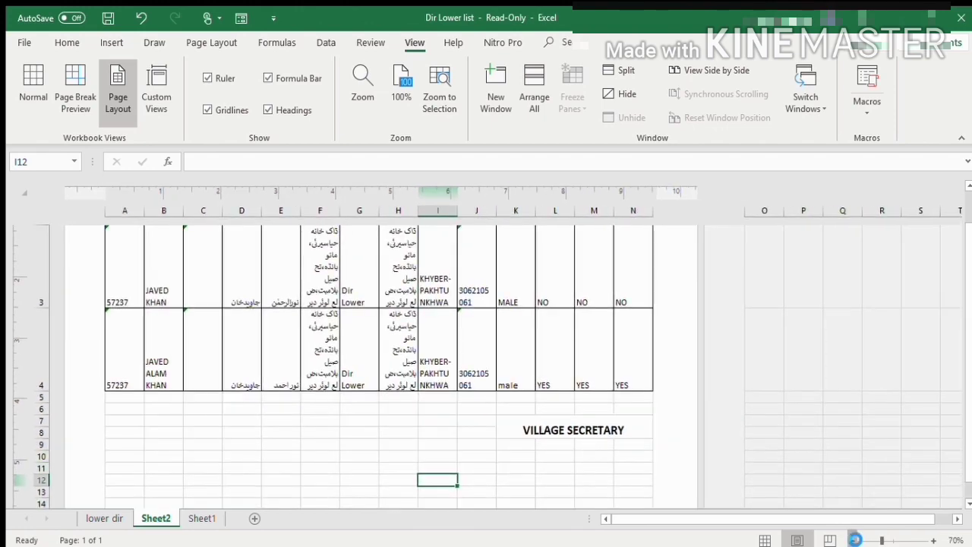
click(852, 540)
click(852, 540)
click(313, 263)
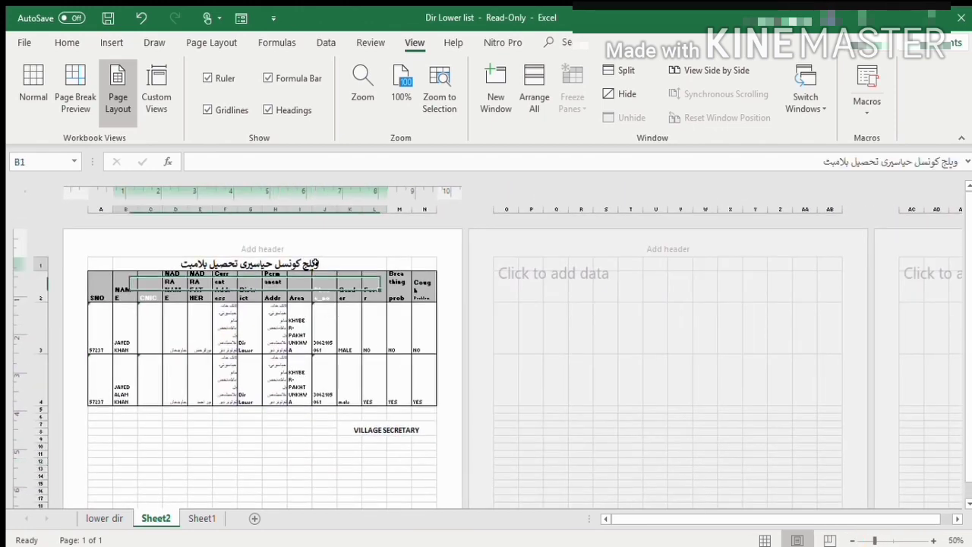
Copy the Urdu title from B1 into the centre page header.
key(ctrl+c)
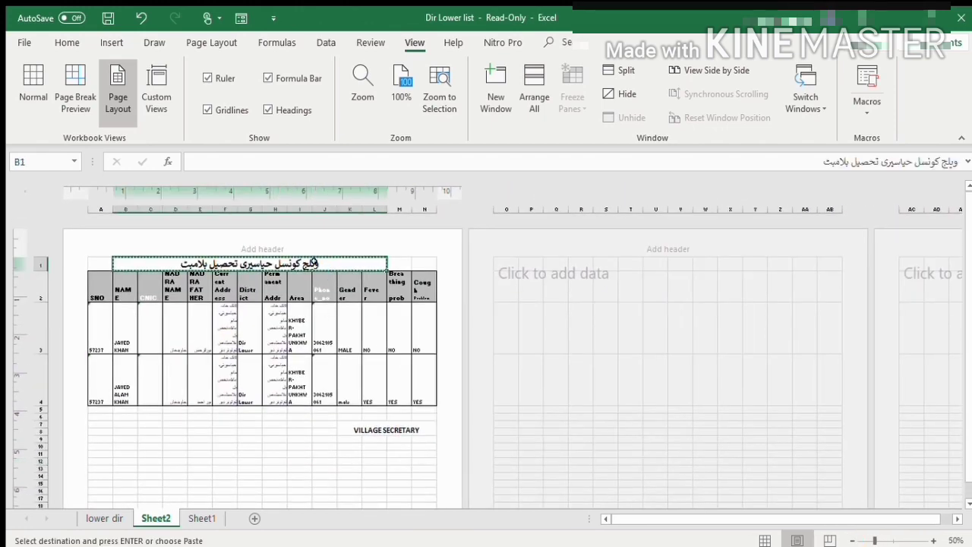
click(292, 248)
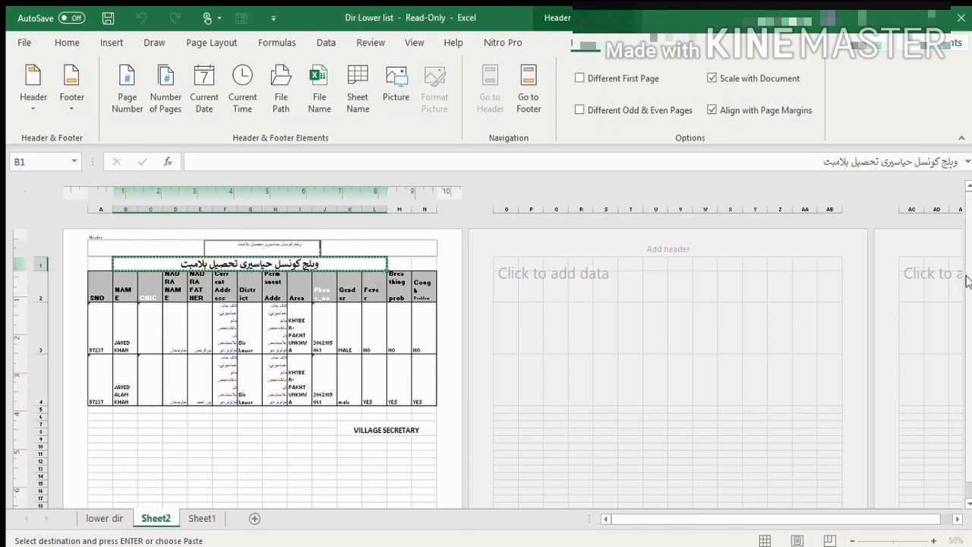
click(965, 312)
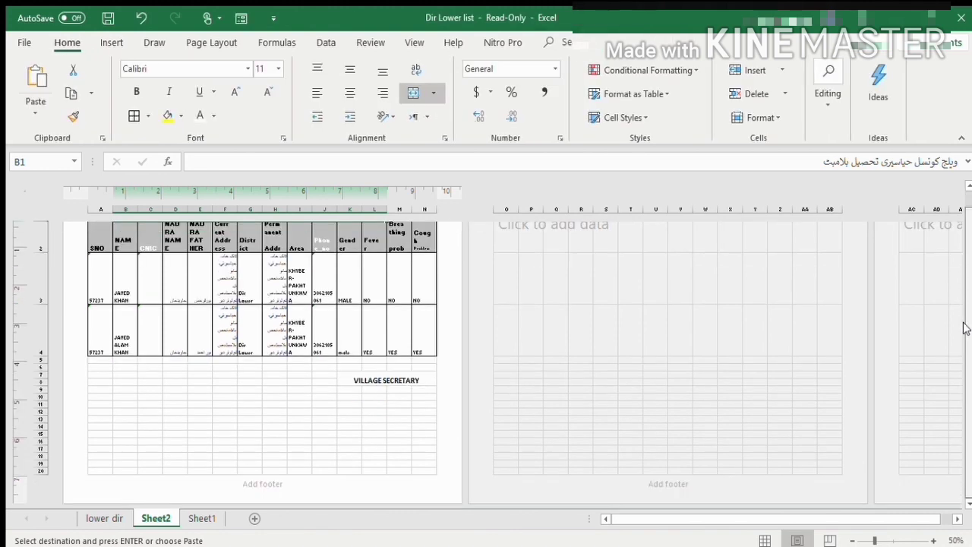
click(315, 478)
Paste VILLAGE SECRETARY into the right footer section and delete it from cell K7.
click(373, 483)
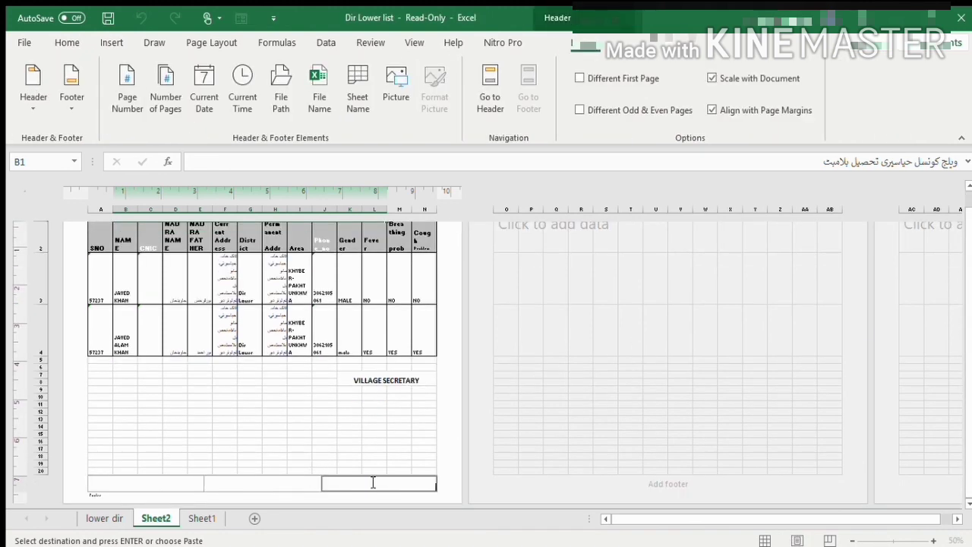
click(399, 373)
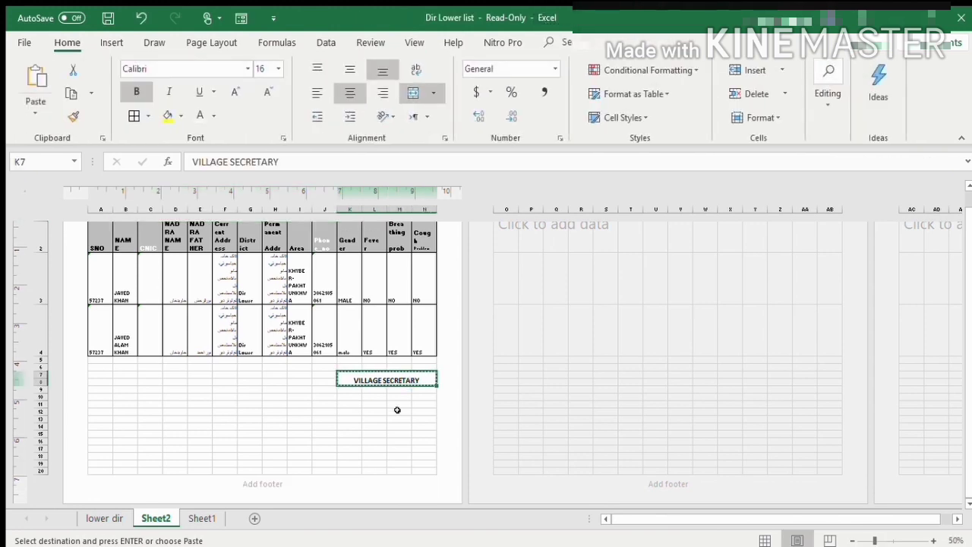
click(323, 471)
click(340, 490)
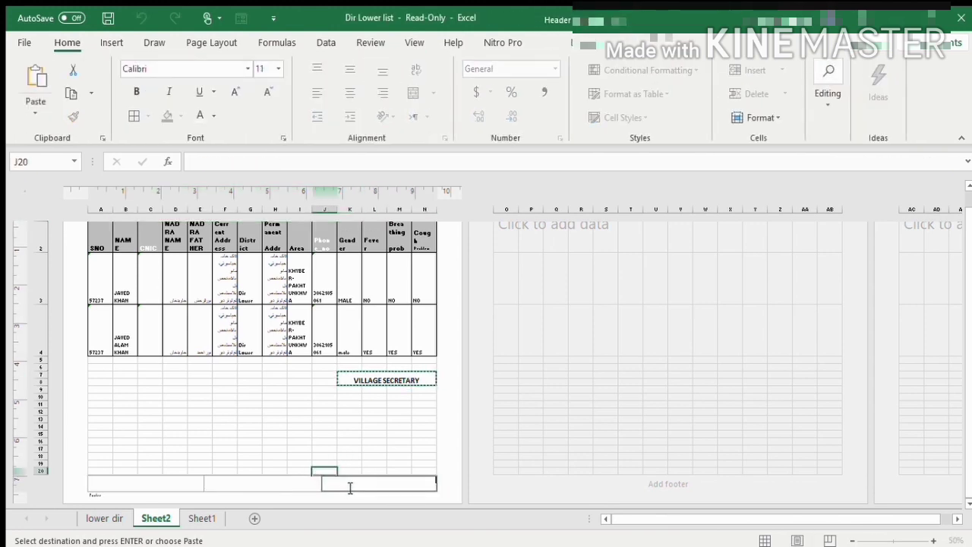
key(ctrl+v)
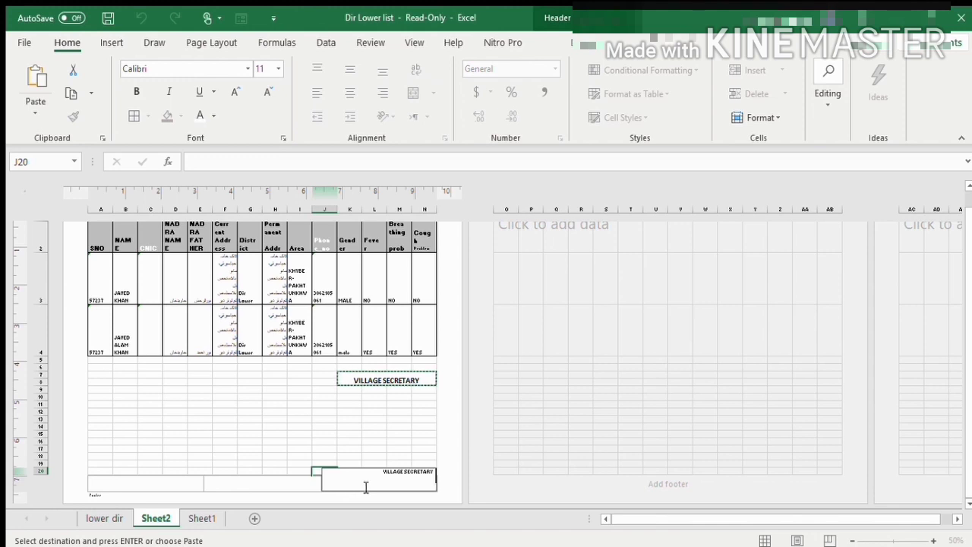
key(Return)
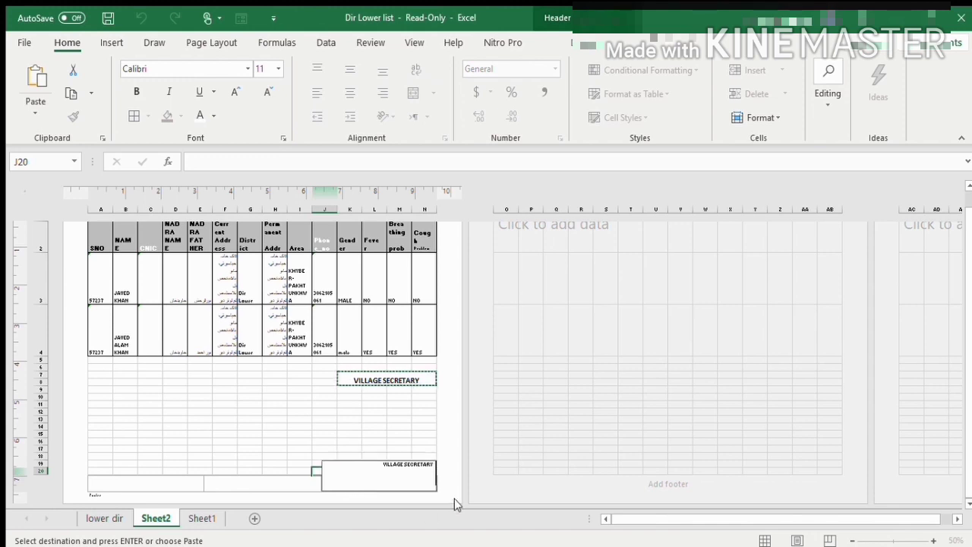
key(BackSpace)
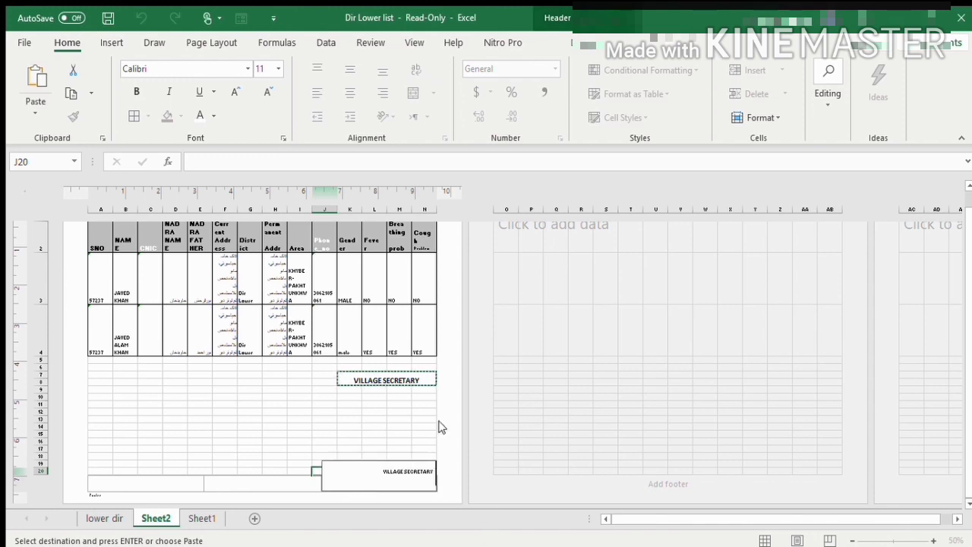
click(441, 426)
click(376, 427)
click(407, 380)
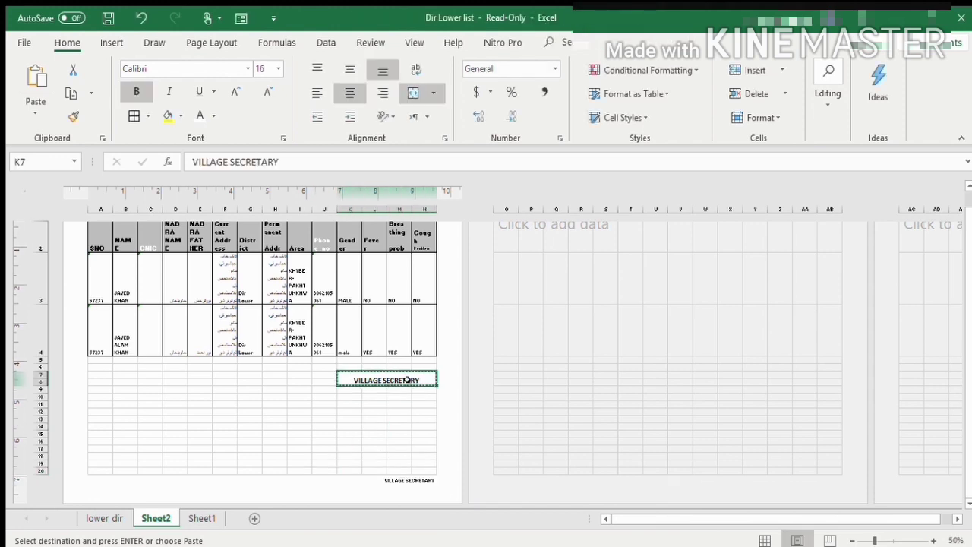
key(Delete)
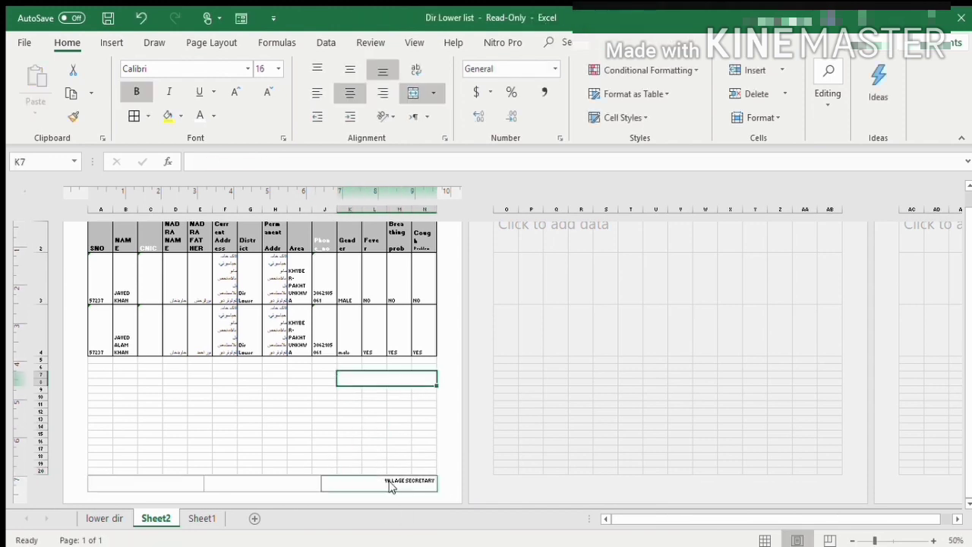
Try the right footer at 24 pt bold, then empty it and restore VILLAGE SECRETARY to K7.
click(395, 481)
click(235, 92)
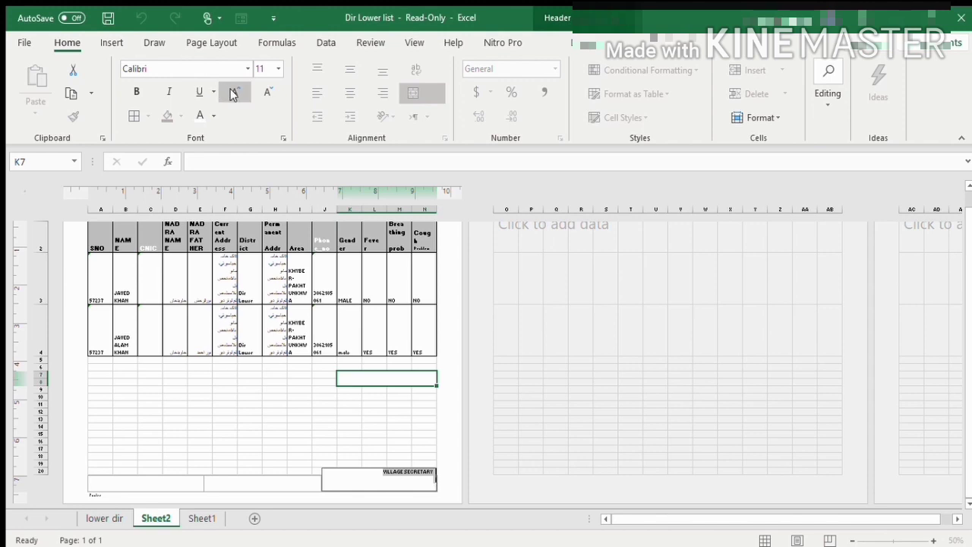
click(234, 92)
click(235, 92)
click(235, 92)
click(235, 92)
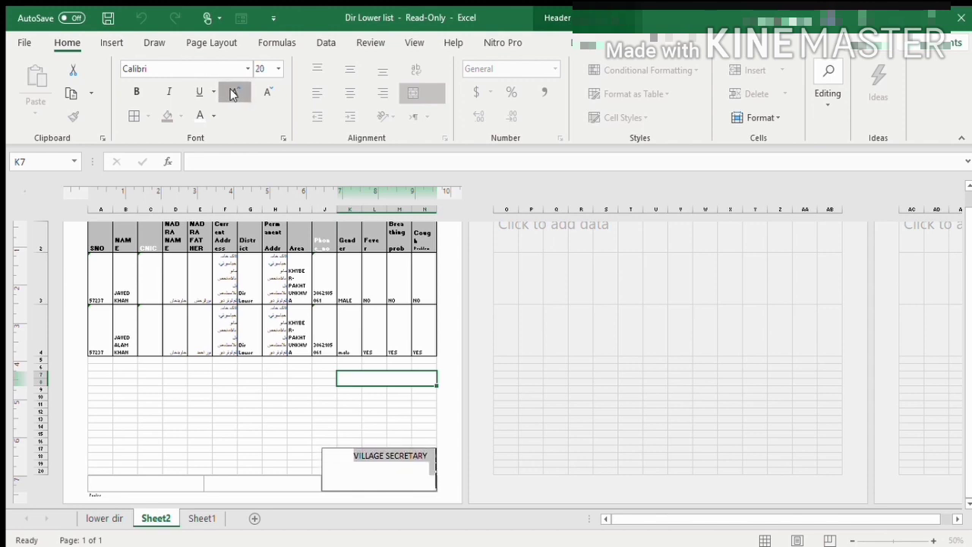
click(235, 92)
click(235, 92)
click(137, 92)
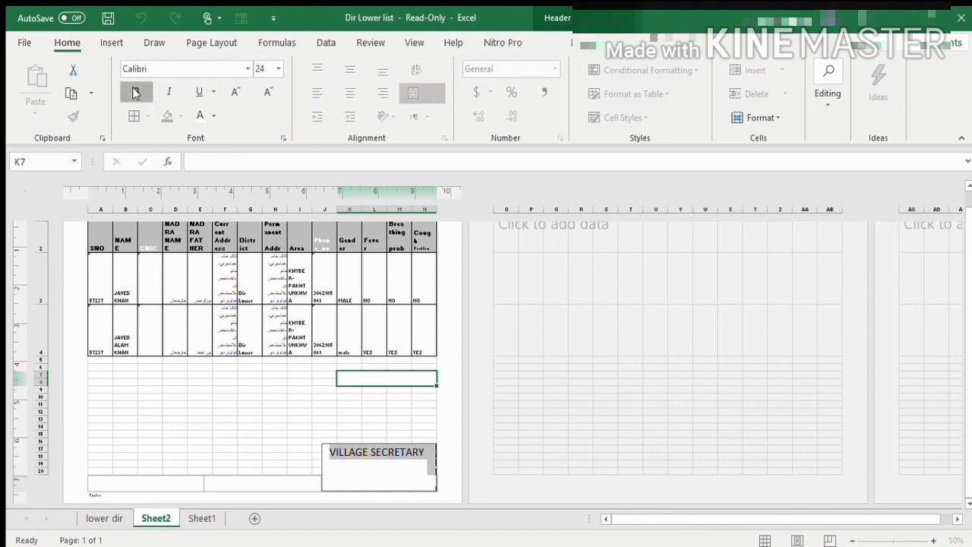
key(Delete)
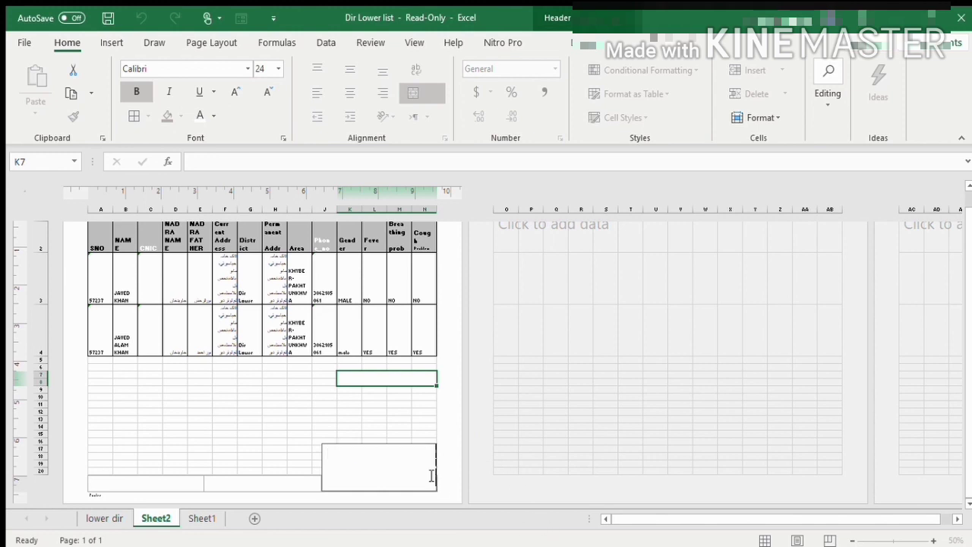
click(439, 486)
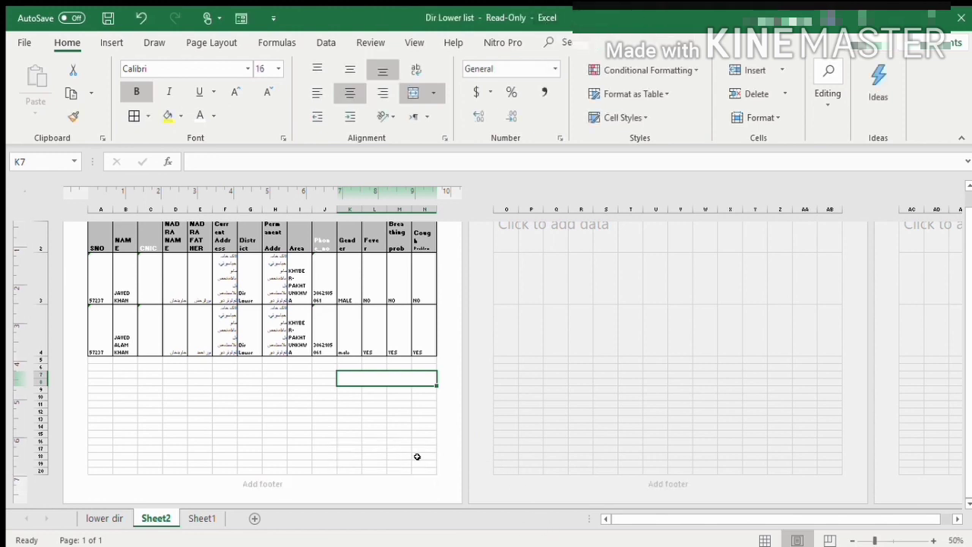
key(ctrl+v)
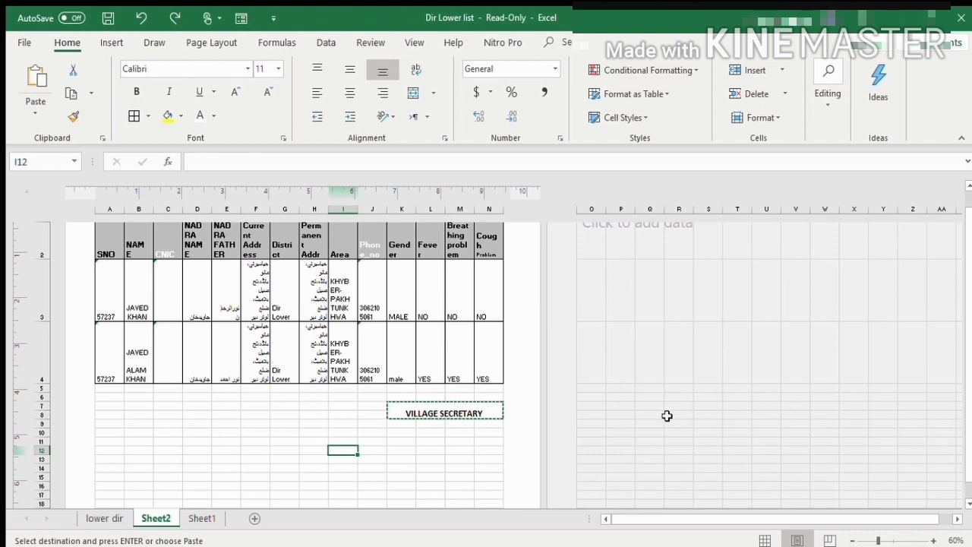
Copy VILLAGE SECRETARY from K7 and paste it into the centre footer section.
click(431, 410)
key(ctrl+c)
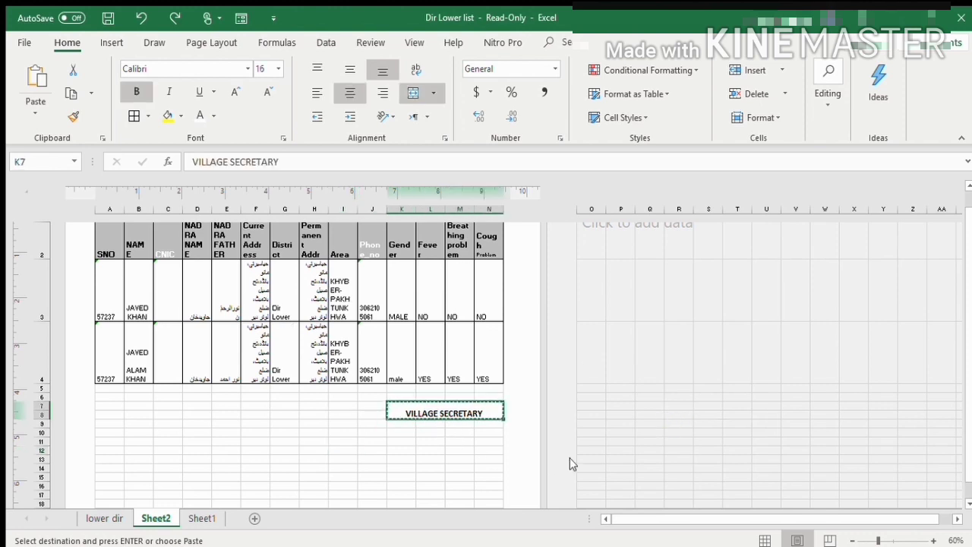
scroll(964, 456, down, 1)
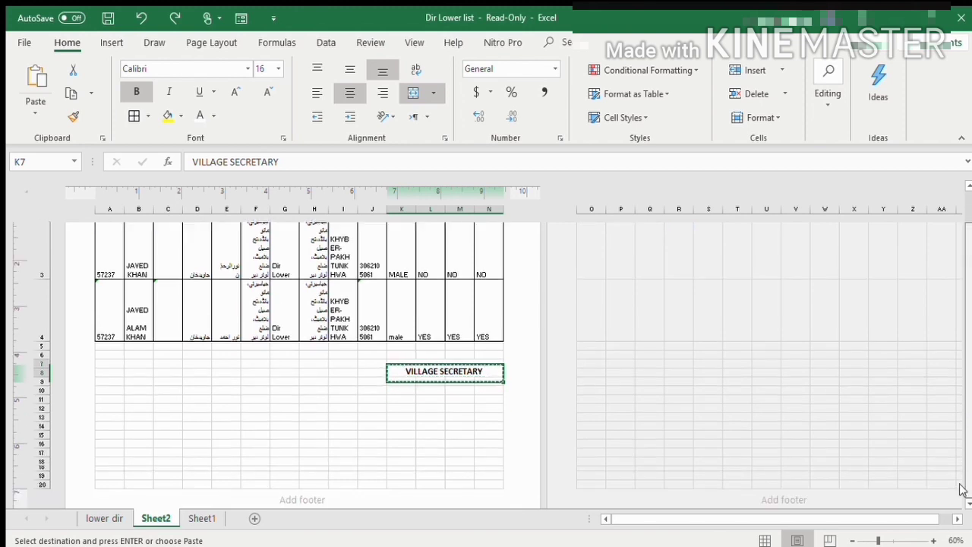
click(443, 497)
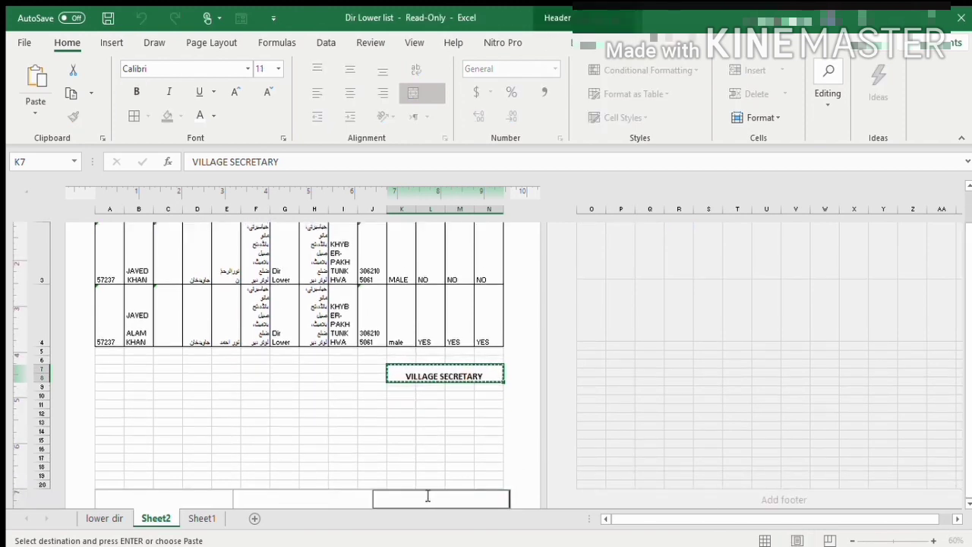
key(ctrl+v)
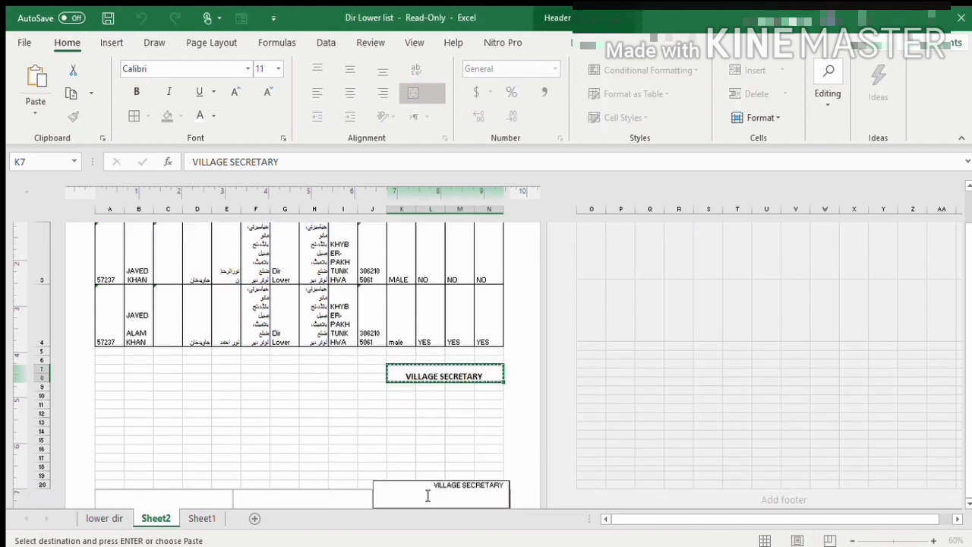
Make the centre footer text bold at 22 pt and clear cell K7.
drag(434, 486, 502, 484)
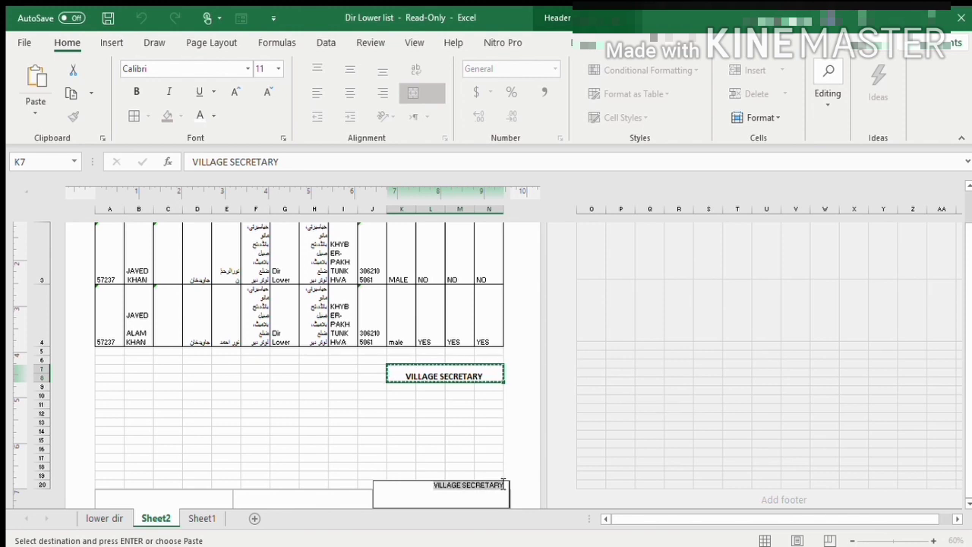
click(137, 91)
click(231, 92)
click(231, 93)
click(232, 93)
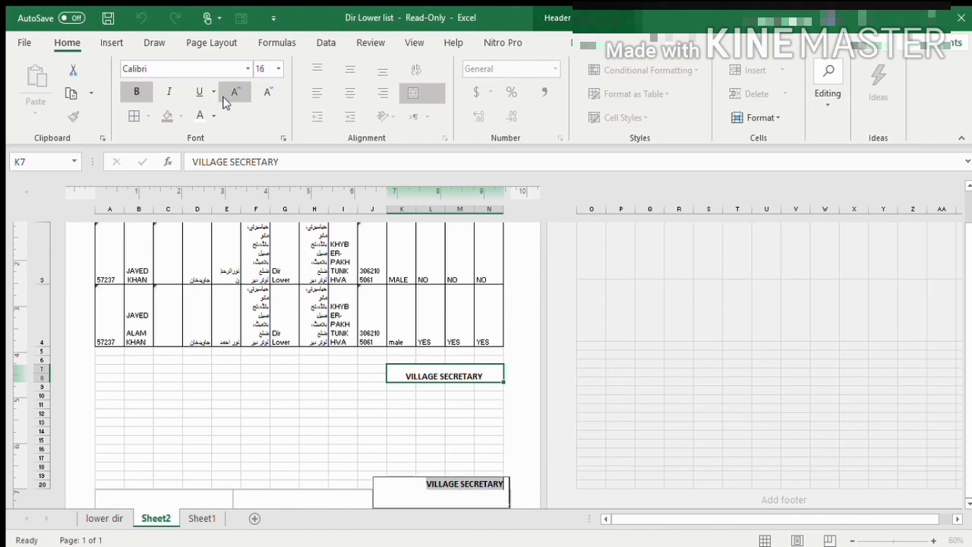
click(231, 93)
click(224, 99)
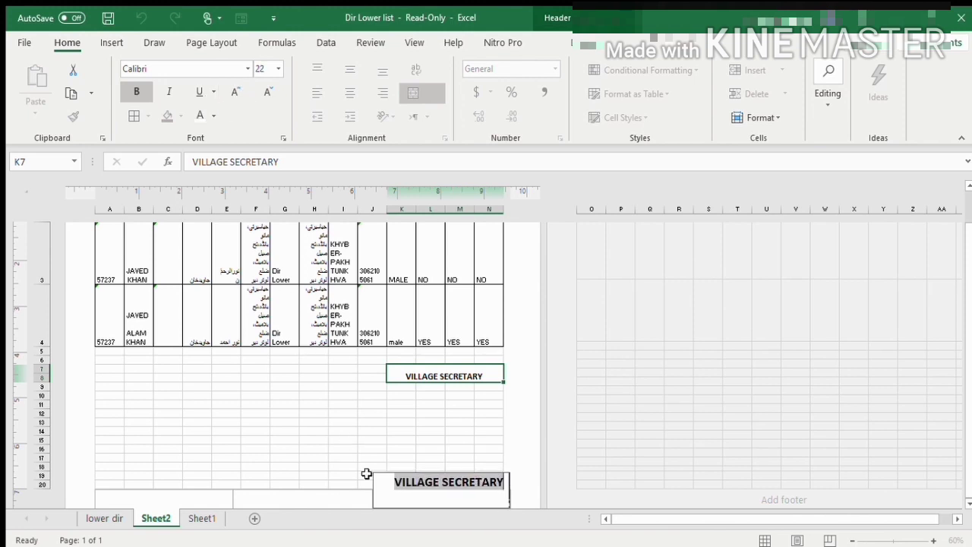
click(396, 504)
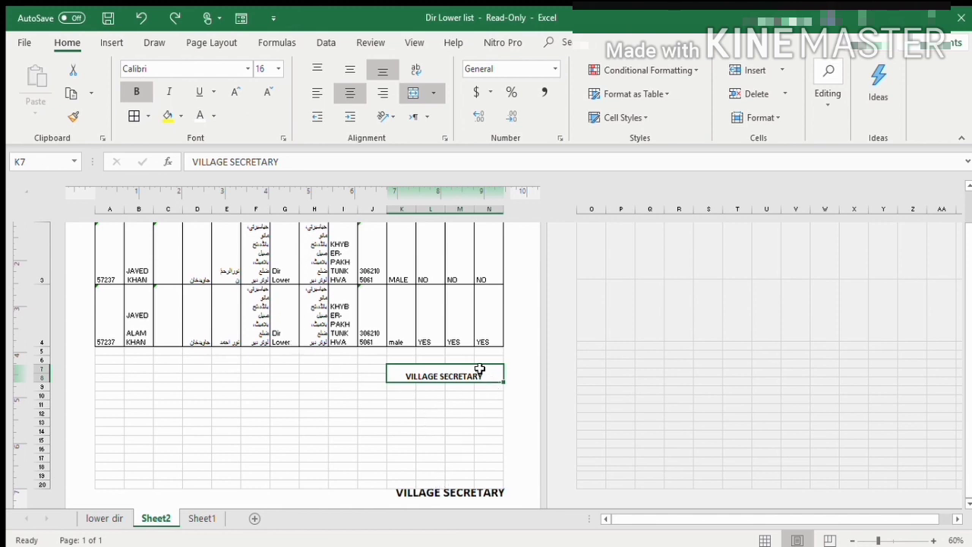
key(Delete)
Uncheck Gridlines on the View tab so only the bordered record table shows.
click(468, 404)
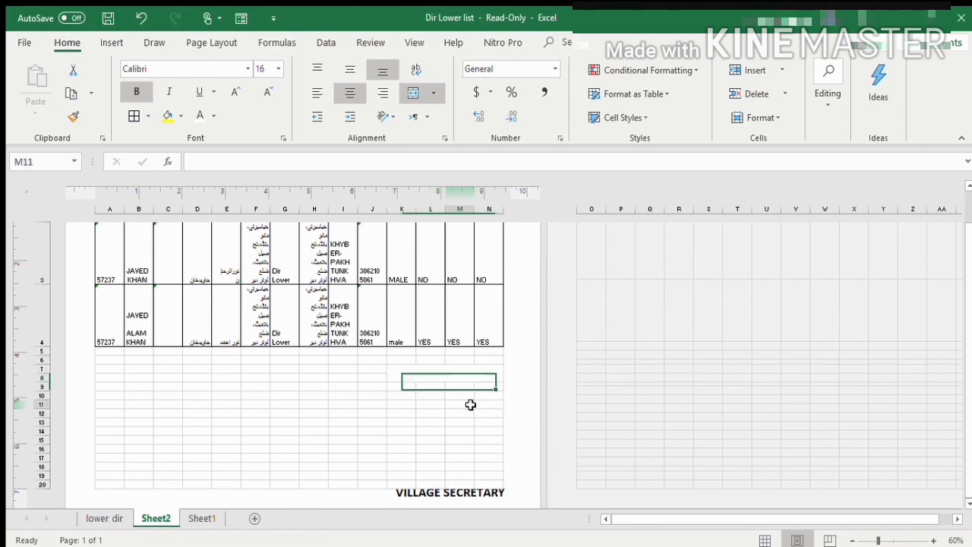
drag(966, 319, 971, 218)
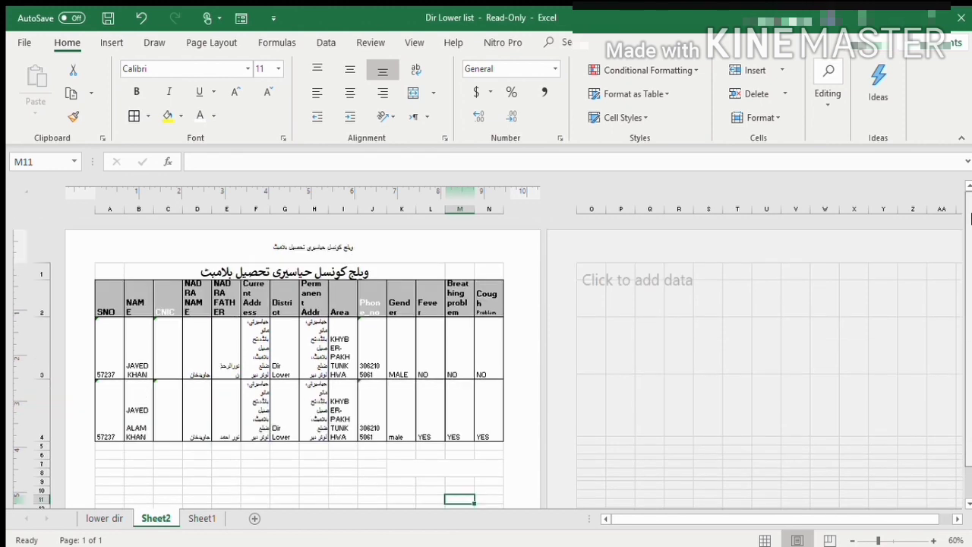
scroll(971, 266, down, 2)
scroll(971, 266, up, 2)
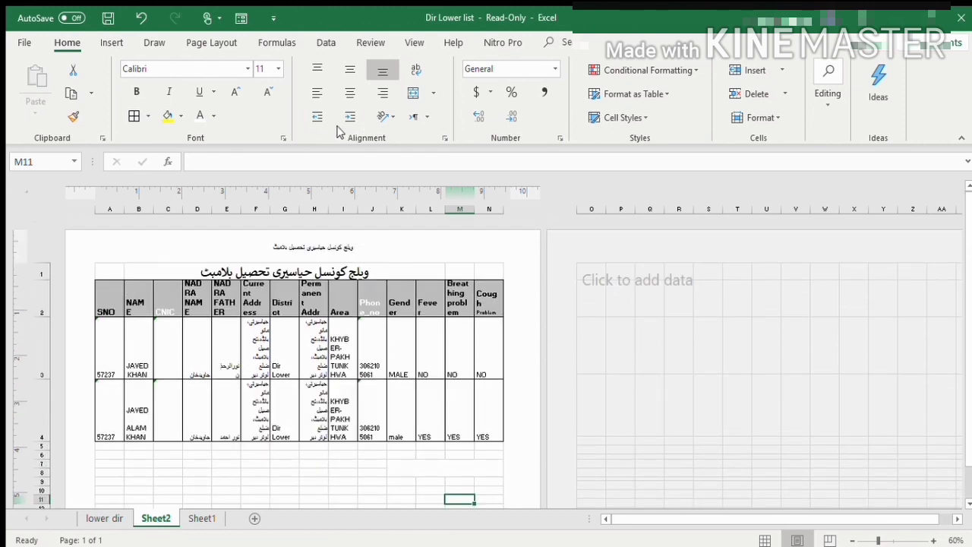
click(414, 41)
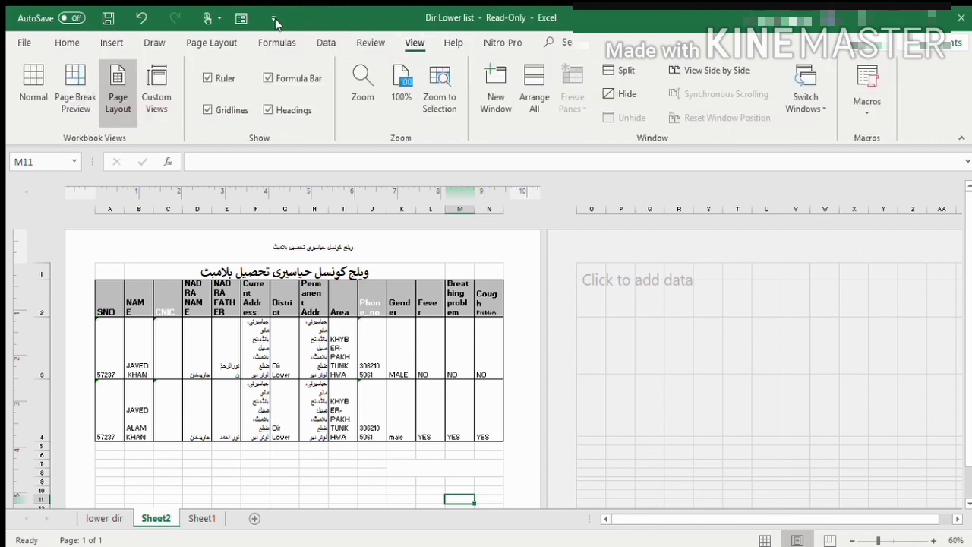
click(206, 111)
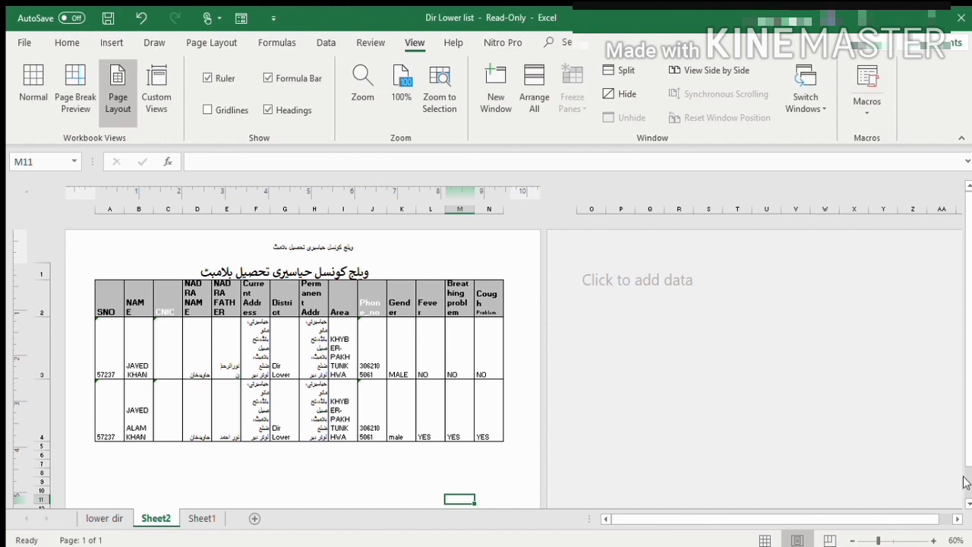
scroll(967, 454, down, 2)
scroll(966, 454, down, 1)
scroll(967, 454, up, 3)
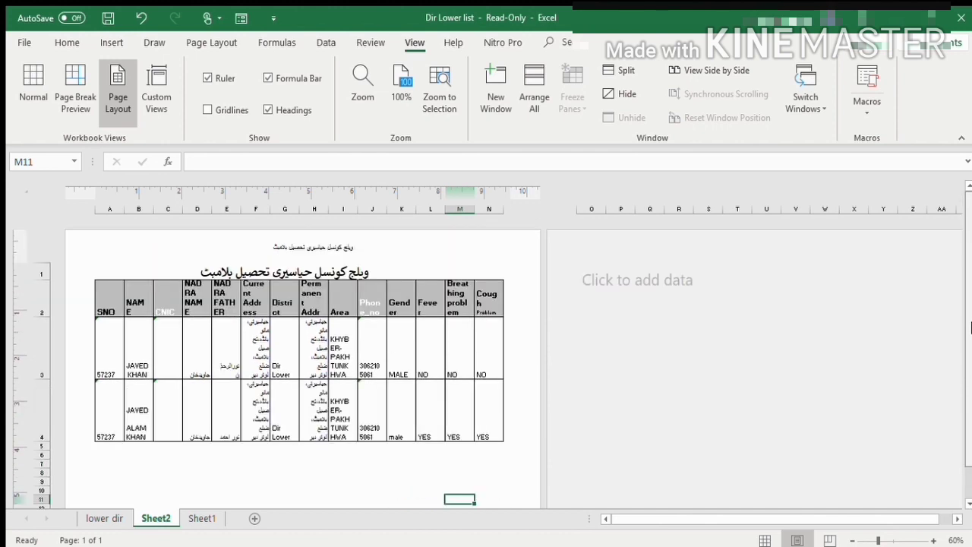
Delete the Urdu title from merged cell B1 in row 1.
click(308, 272)
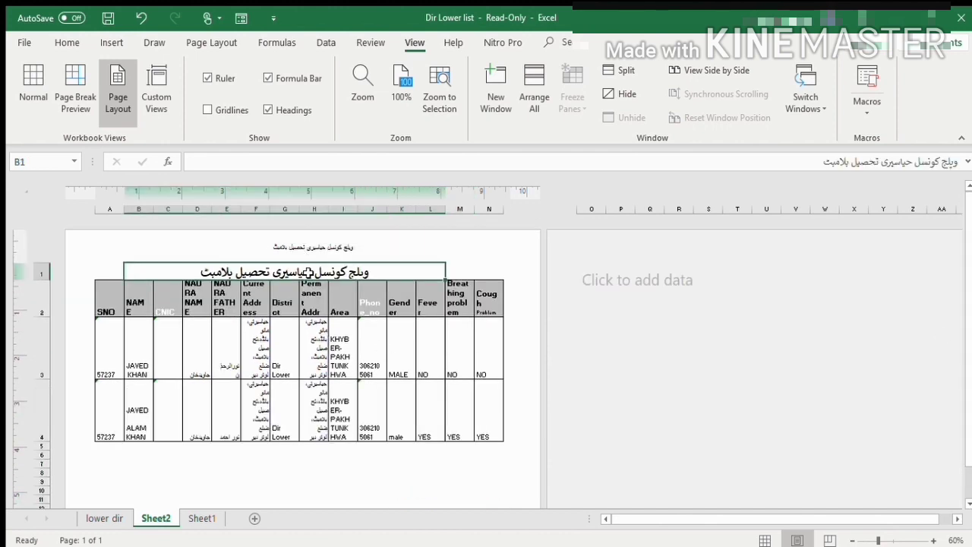
key(Delete)
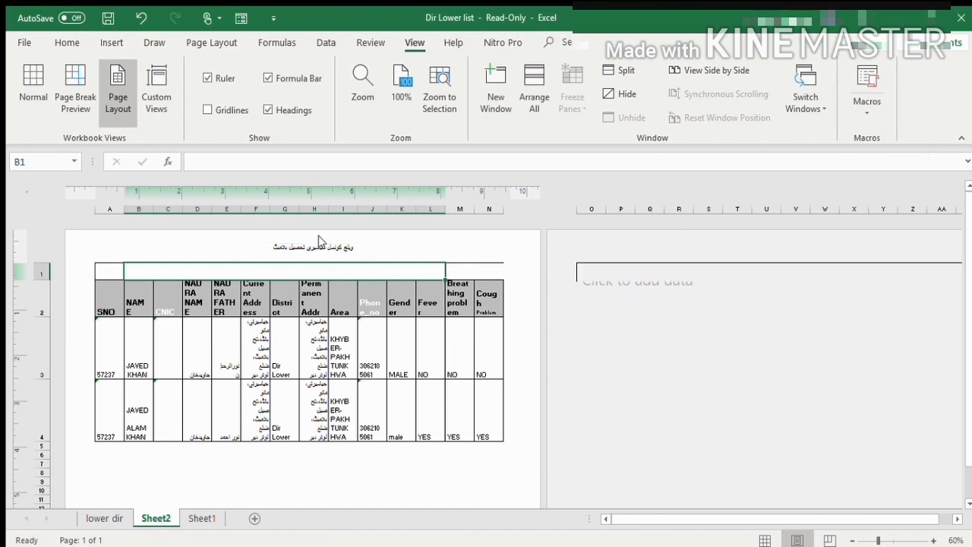
click(318, 247)
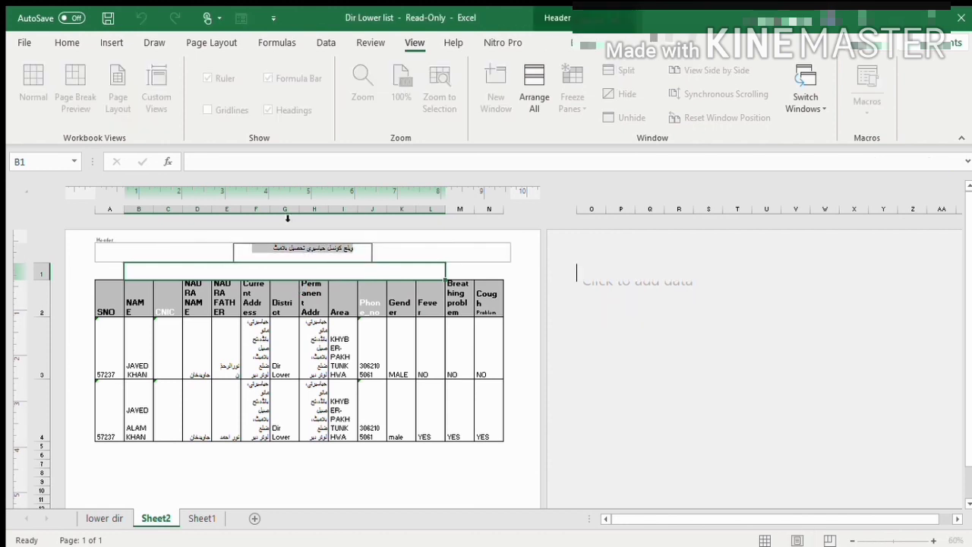
click(67, 42)
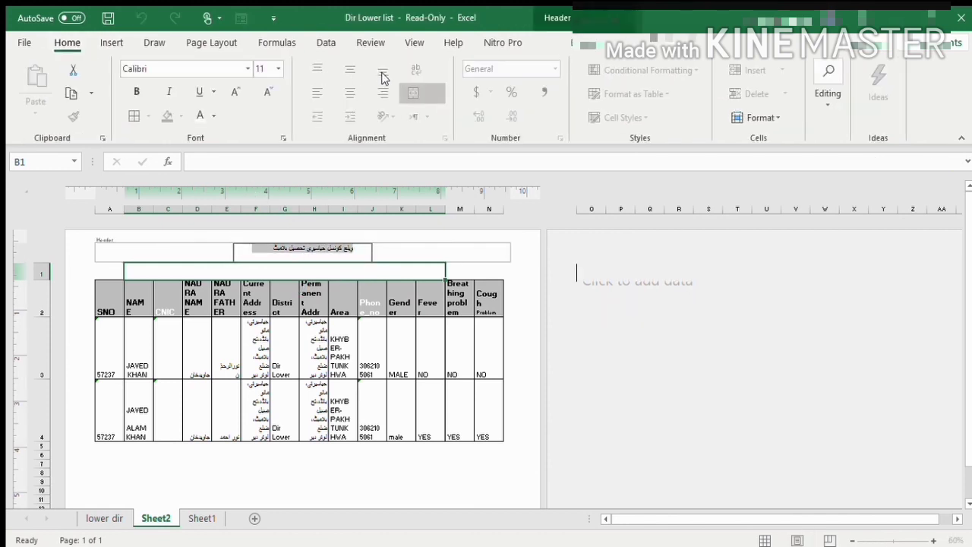
Enlarge the page header's Urdu title to 26 pt and open the print preview.
click(237, 92)
click(237, 93)
click(237, 93)
click(237, 92)
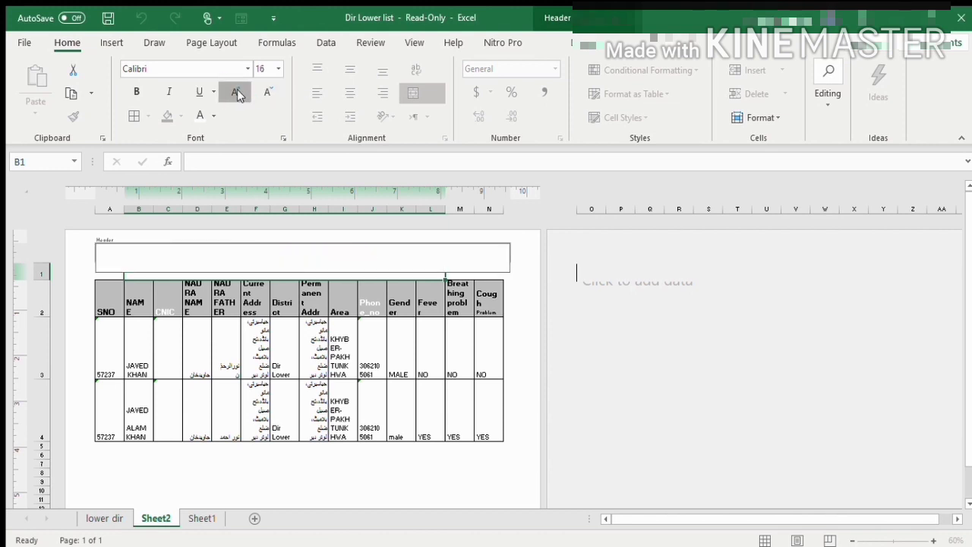
click(237, 93)
click(237, 93)
click(237, 92)
click(237, 92)
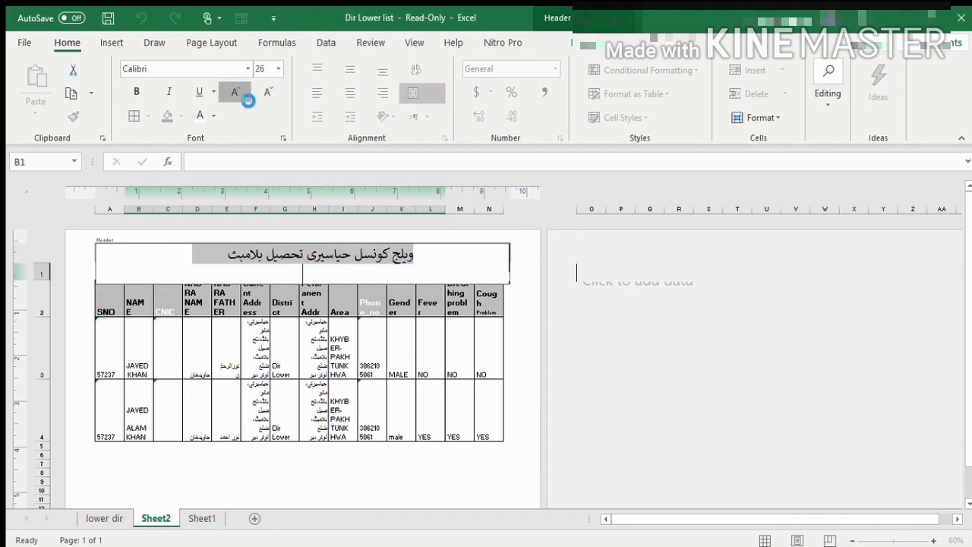
click(237, 93)
click(452, 362)
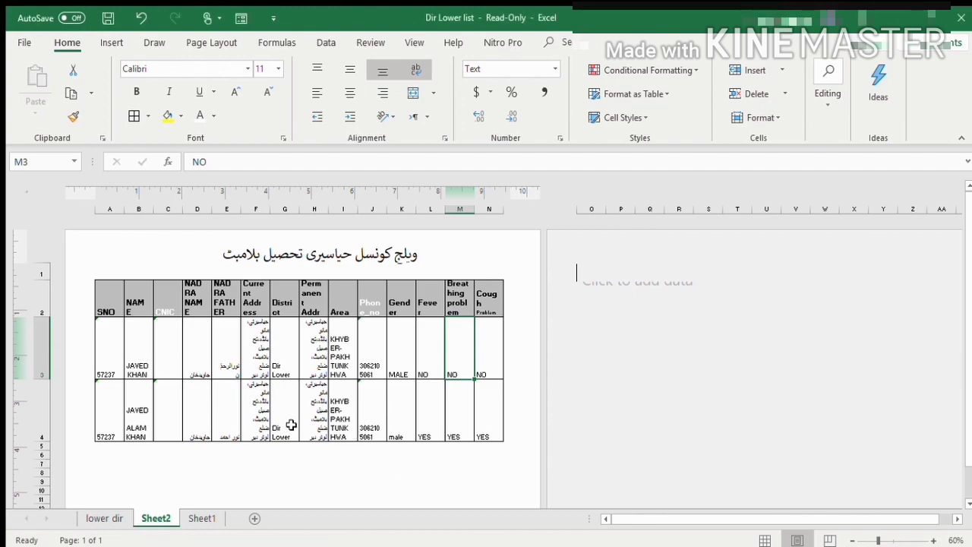
key(ctrl+p)
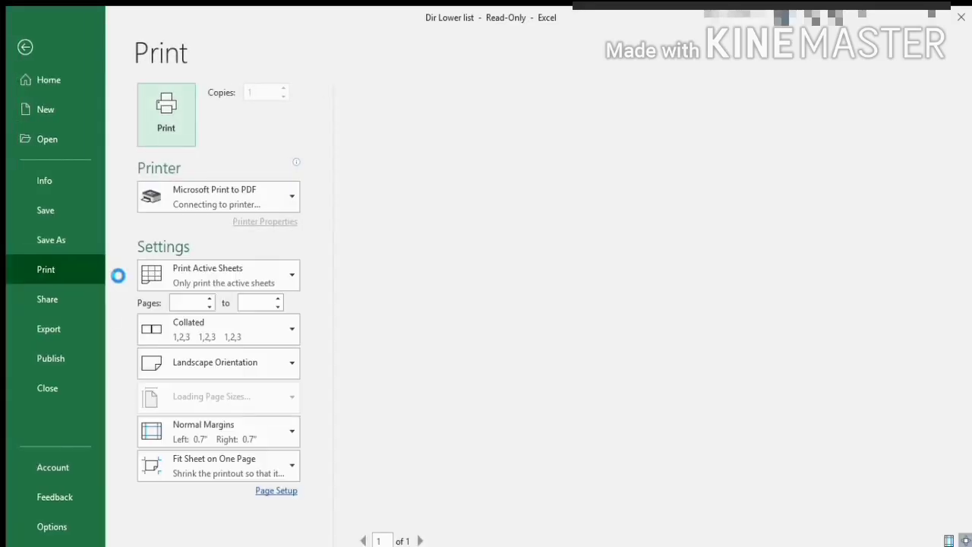